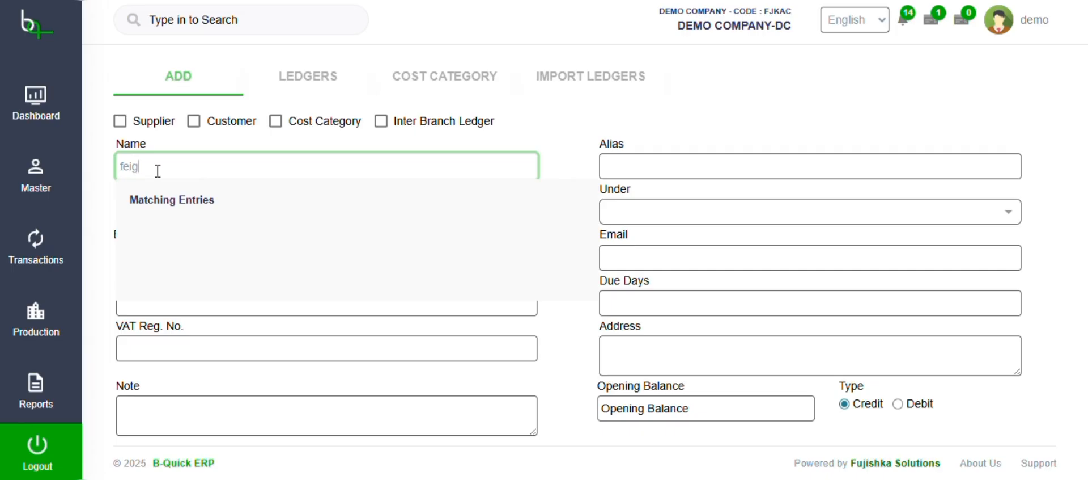
# Step: Name the new ledger "frieght", place it under Sundry Creditors, and add it
pyautogui.press('BackSpace')
pyautogui.write('r')
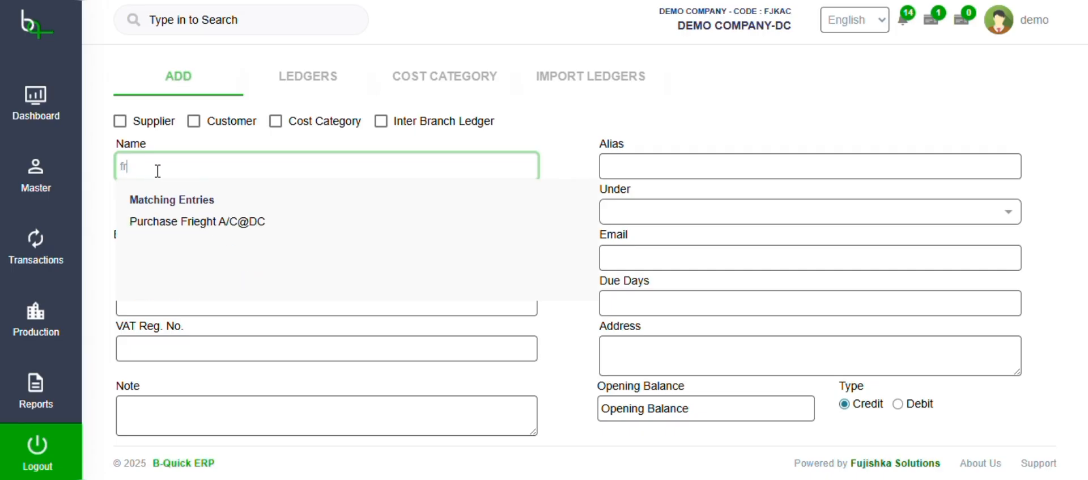
pyautogui.write('ieght')
pyautogui.click(649, 214)
pyautogui.write('su')
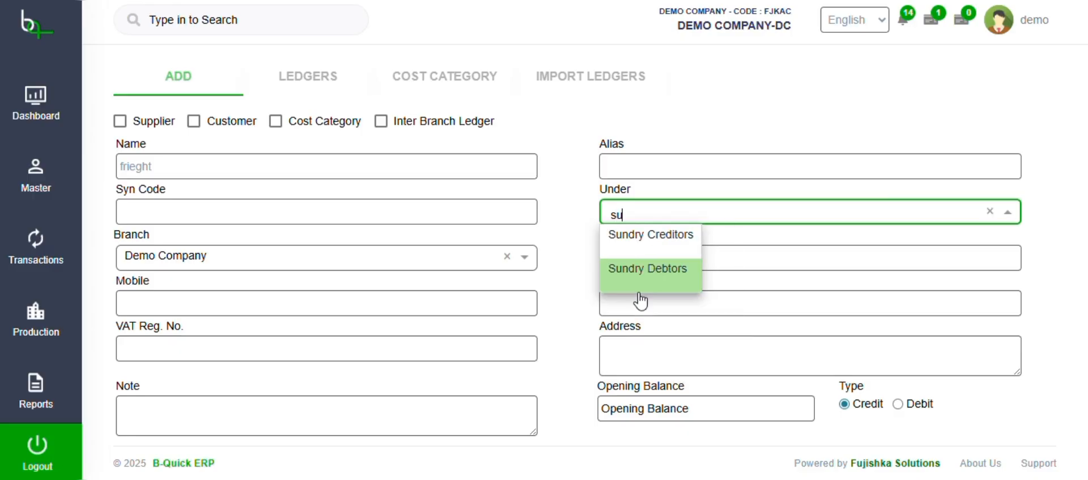
pyautogui.click(629, 247)
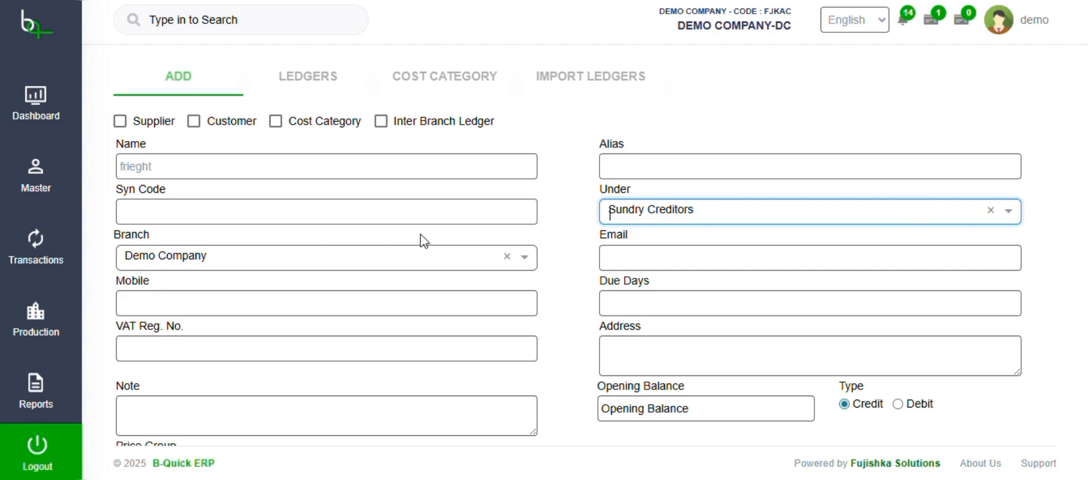
pyautogui.scroll(-2, 422, 241)
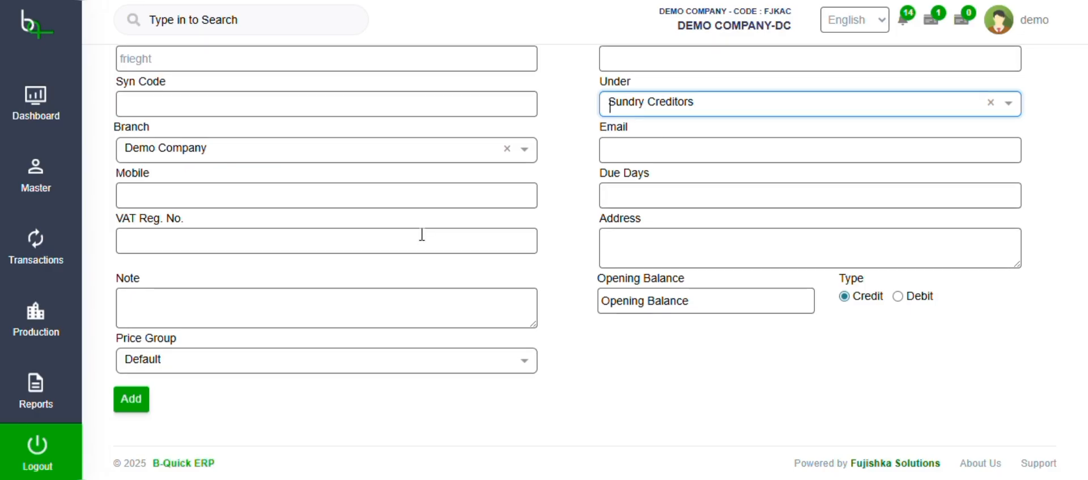
pyautogui.click(128, 407)
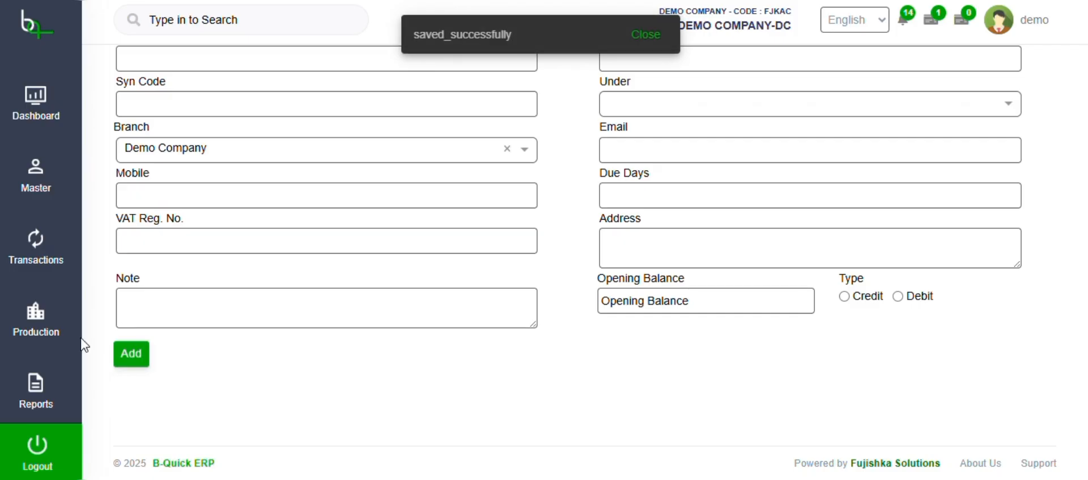
# Step: Start a new freight type in the purchase transactions and name it "freight"
pyautogui.click(46, 257)
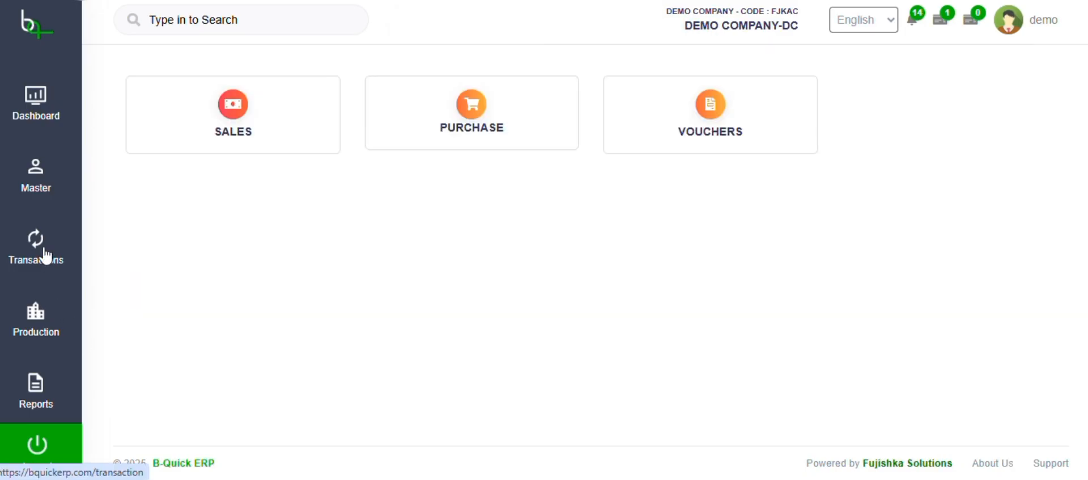
pyautogui.click(416, 124)
pyautogui.click(253, 331)
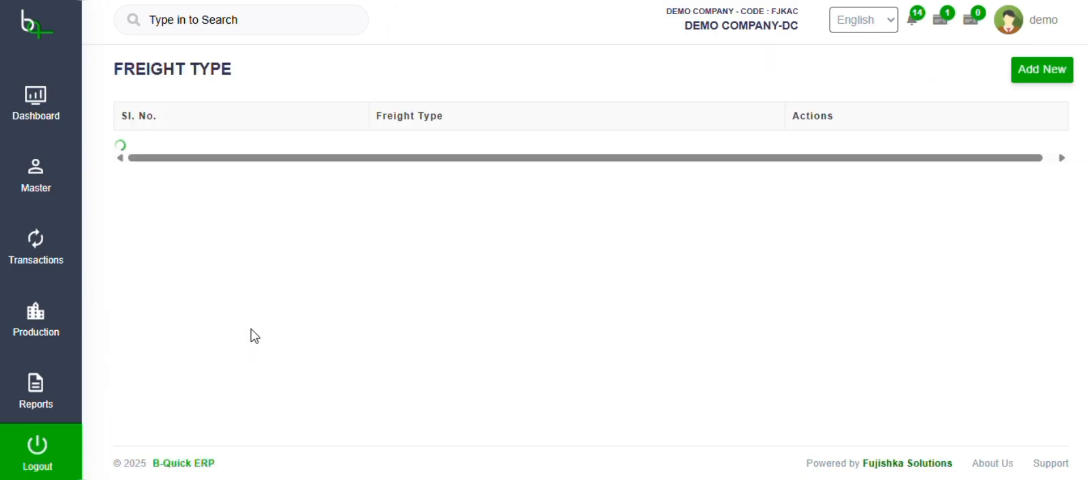
pyautogui.click(1034, 73)
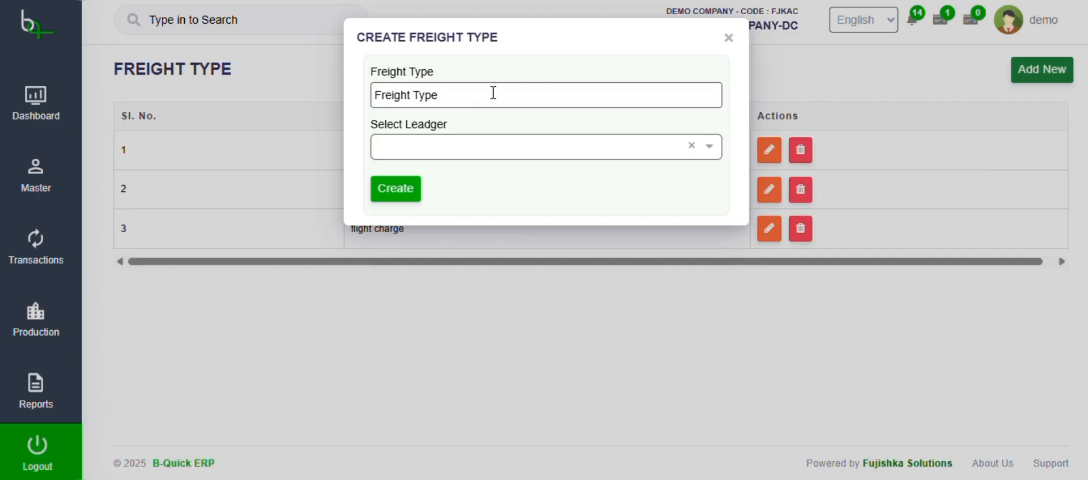
pyautogui.click(478, 103)
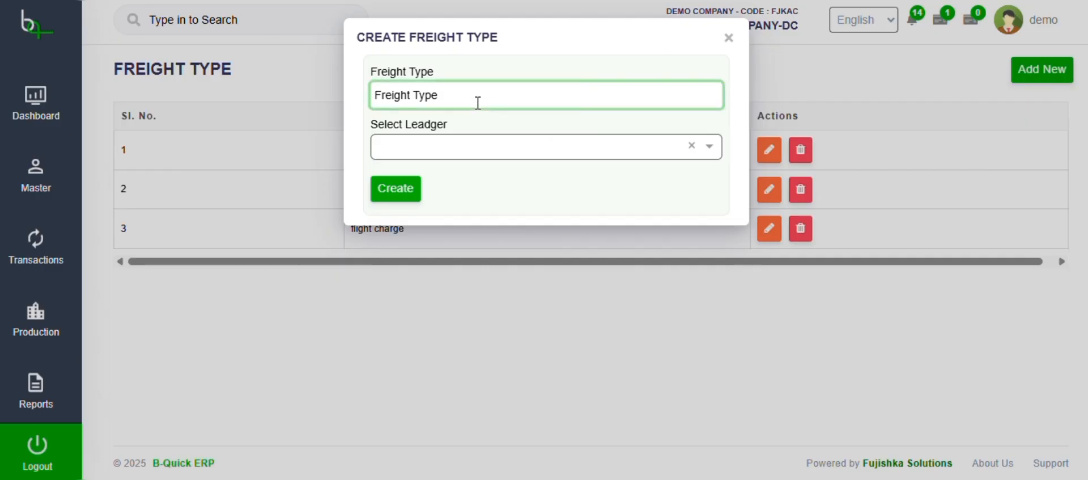
pyautogui.write('freight')
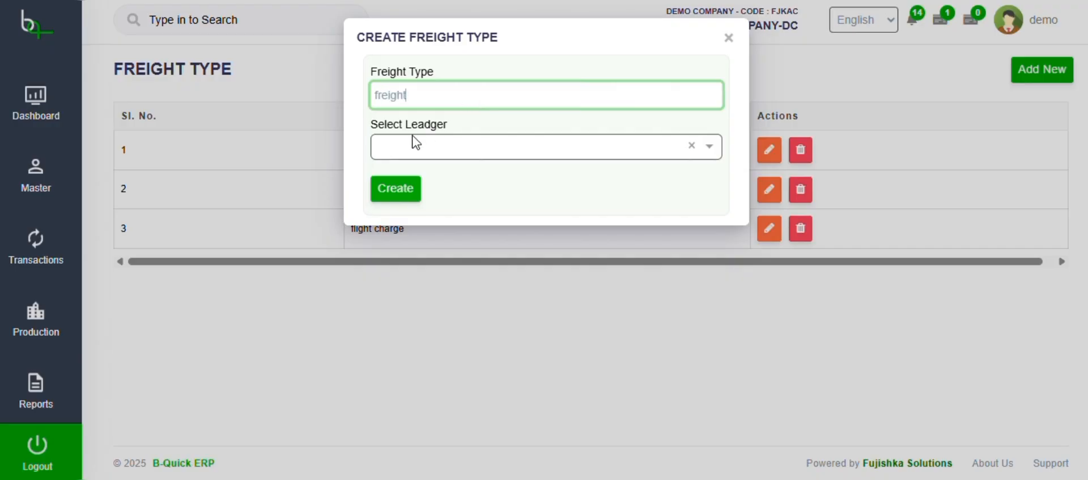
# Step: Link the new freight type to the "frieght" ledger and create it
pyautogui.click(416, 145)
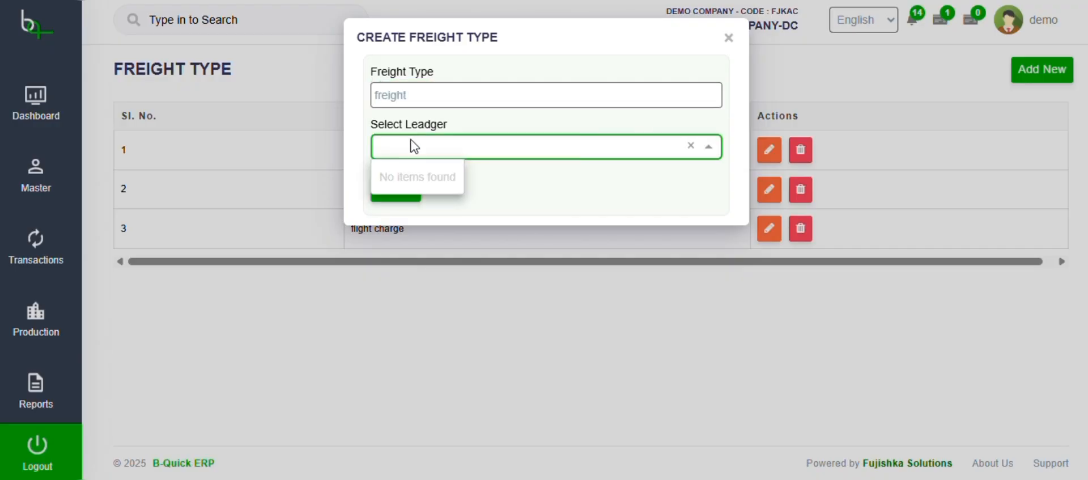
pyautogui.write('f')
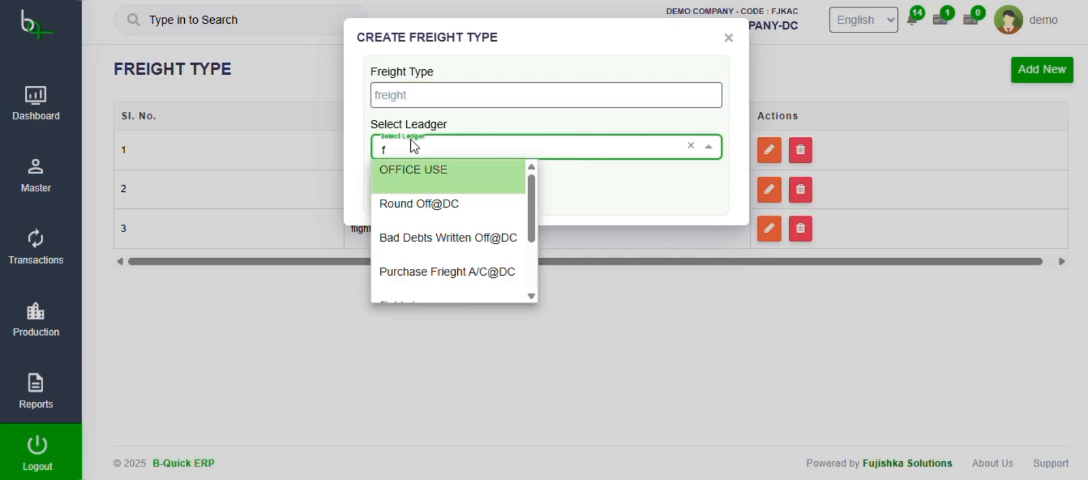
pyautogui.write('r')
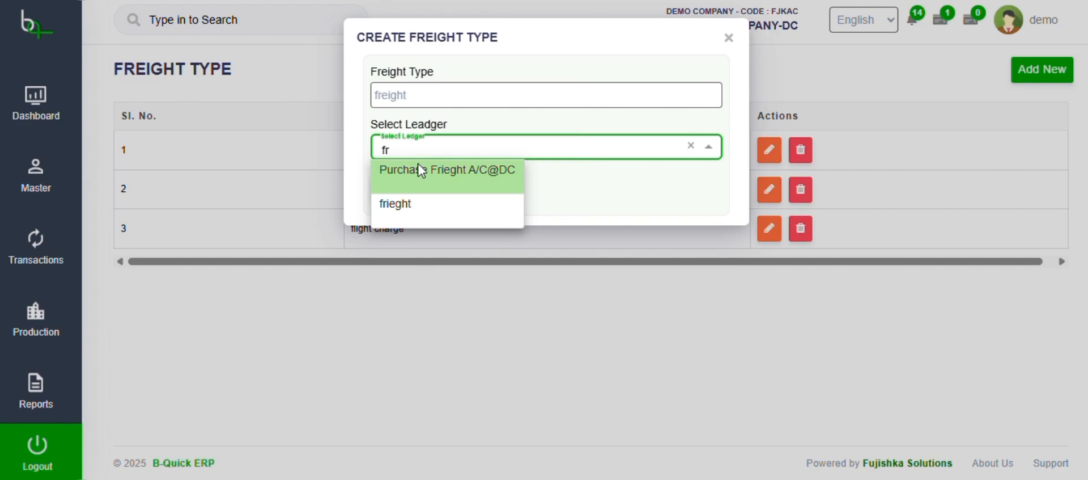
pyautogui.click(439, 215)
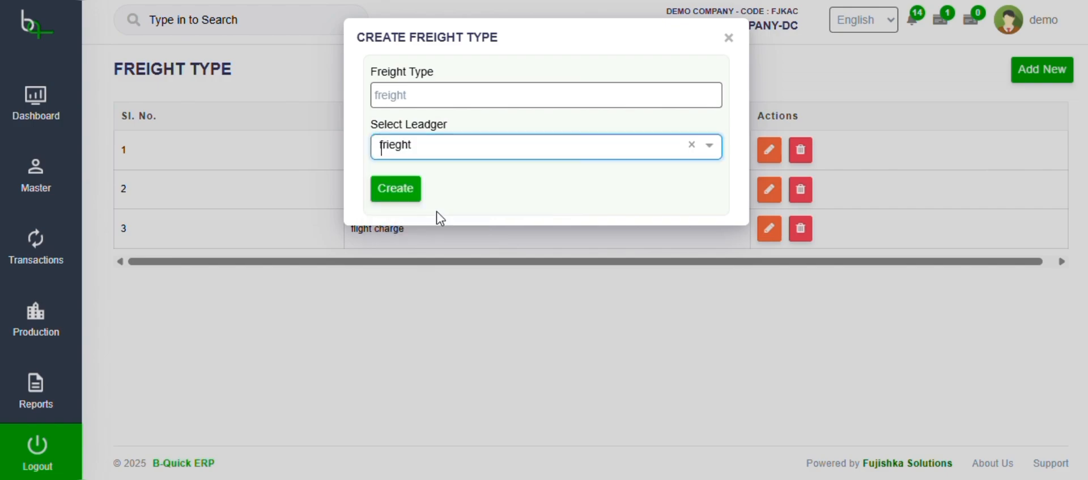
pyautogui.click(396, 197)
pyautogui.click(623, 51)
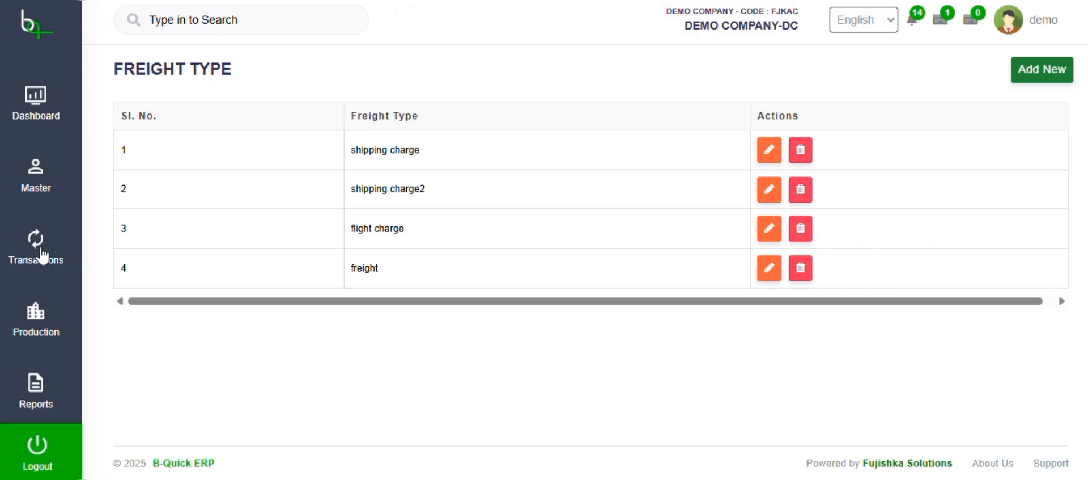
# Step: Start a new purchase transaction, choose the supplier, and enter the supplier invoice number
pyautogui.click(37, 253)
pyautogui.click(463, 135)
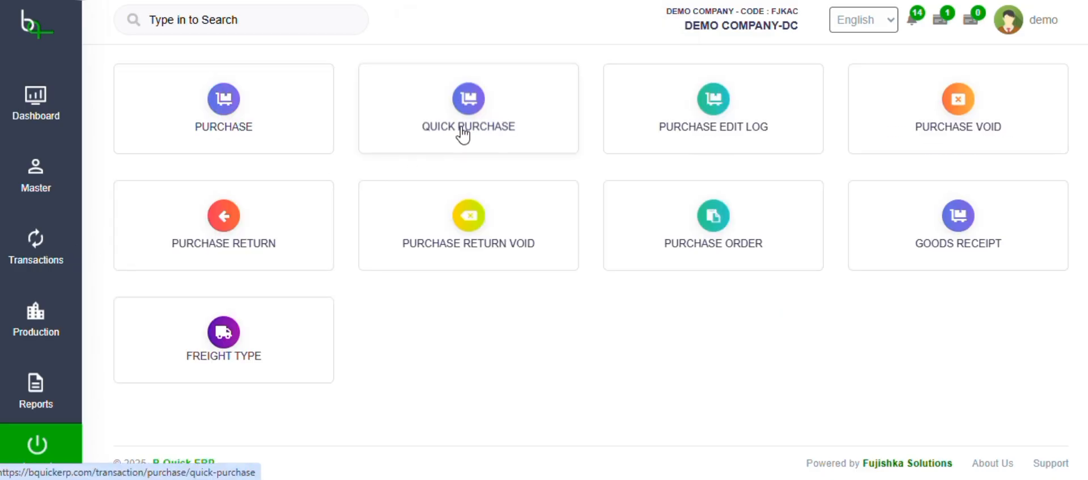
pyautogui.click(246, 121)
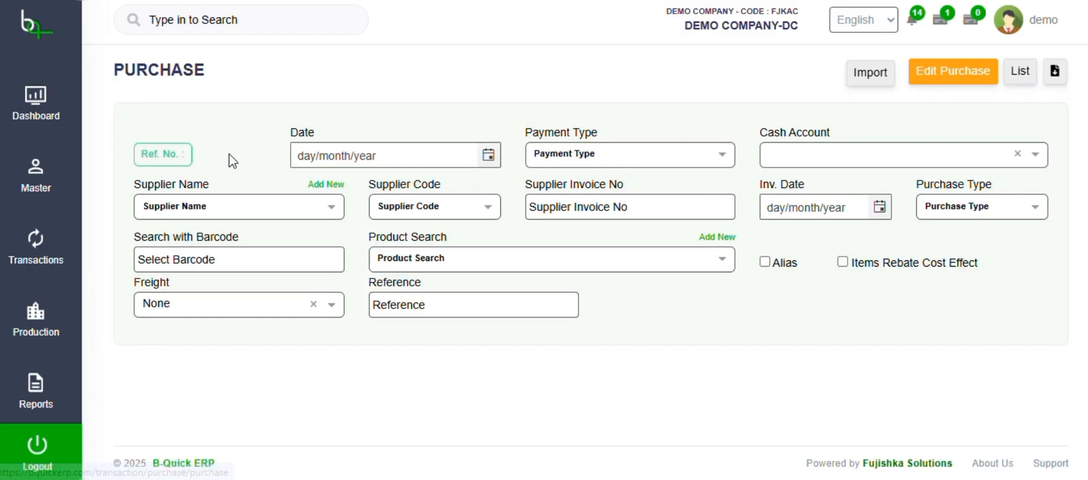
pyautogui.click(168, 211)
pyautogui.write('w')
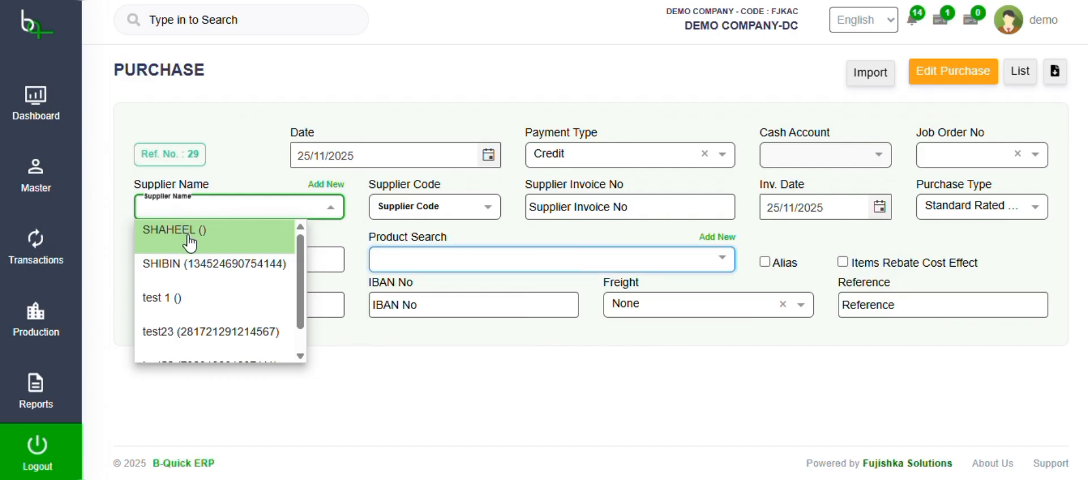
pyautogui.click(192, 238)
pyautogui.click(618, 201)
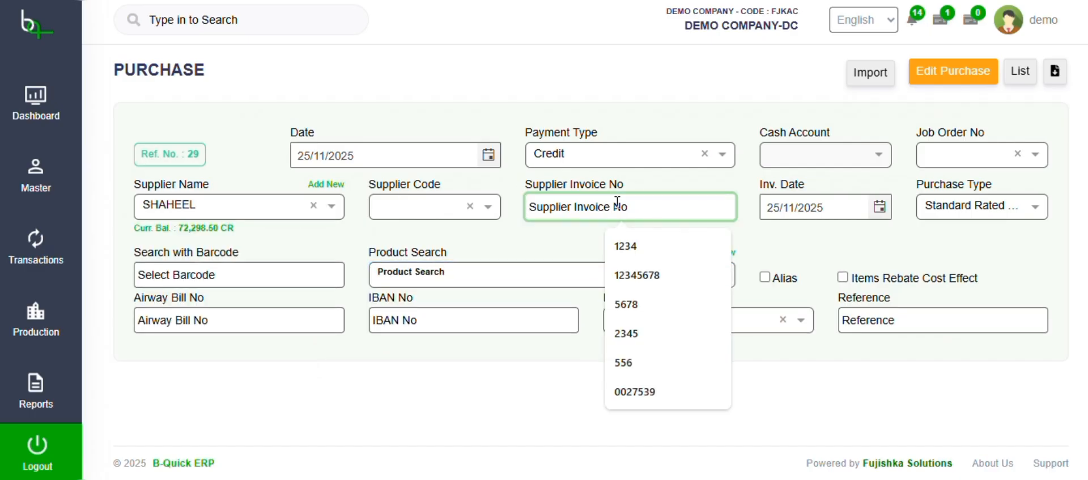
pyautogui.write('7348131')
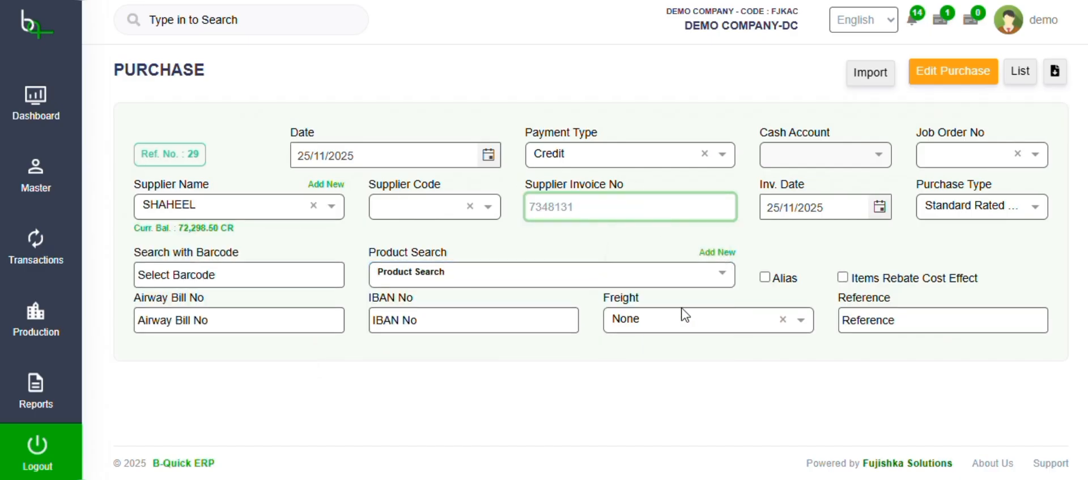
# Step: Set the purchase's freight to Item Wise and select the product CHOCOLATE WHITE with a quantity of 10
pyautogui.click(669, 321)
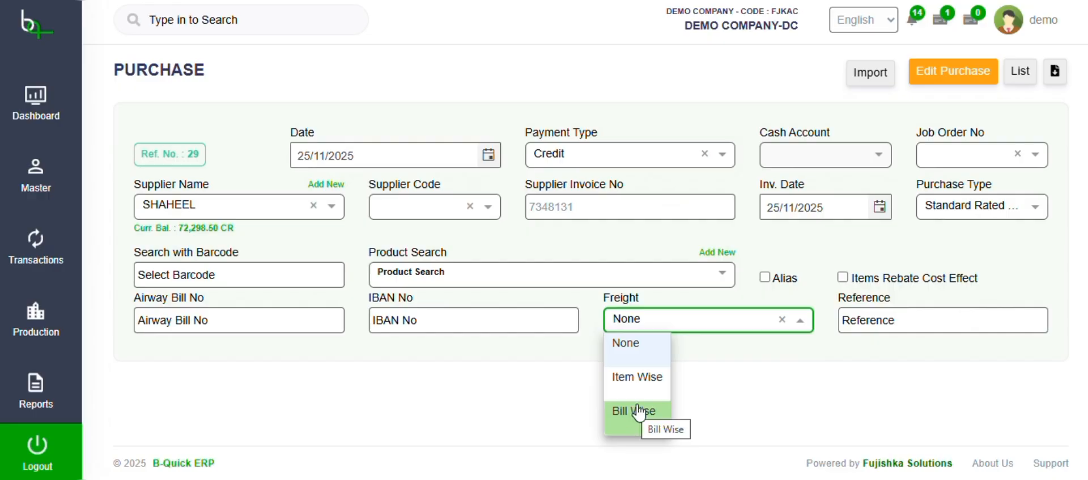
pyautogui.click(637, 378)
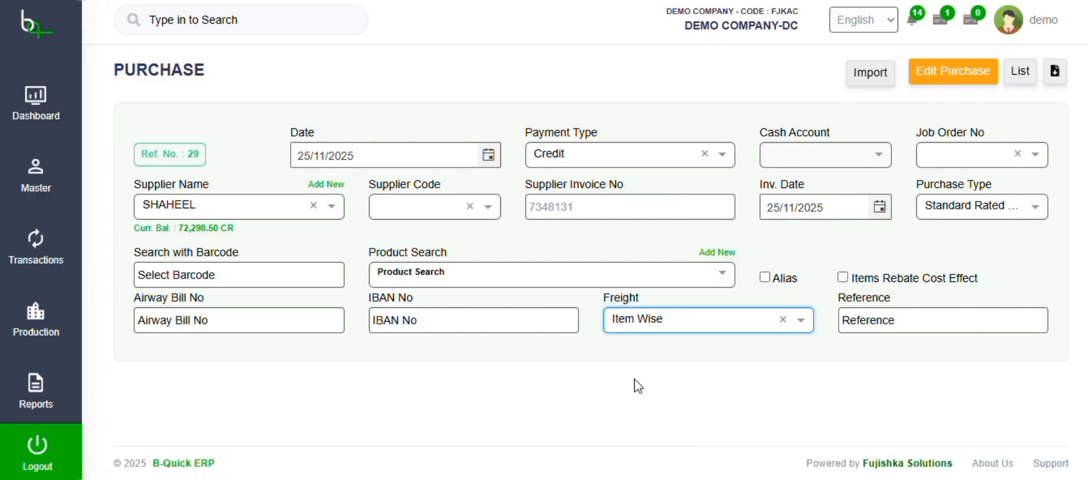
pyautogui.click(426, 278)
pyautogui.click(427, 310)
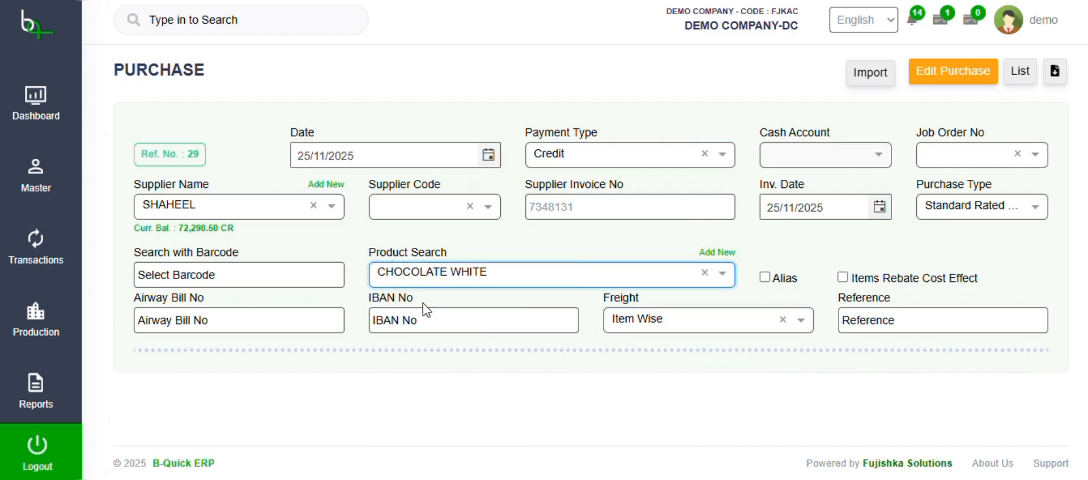
pyautogui.write('10')
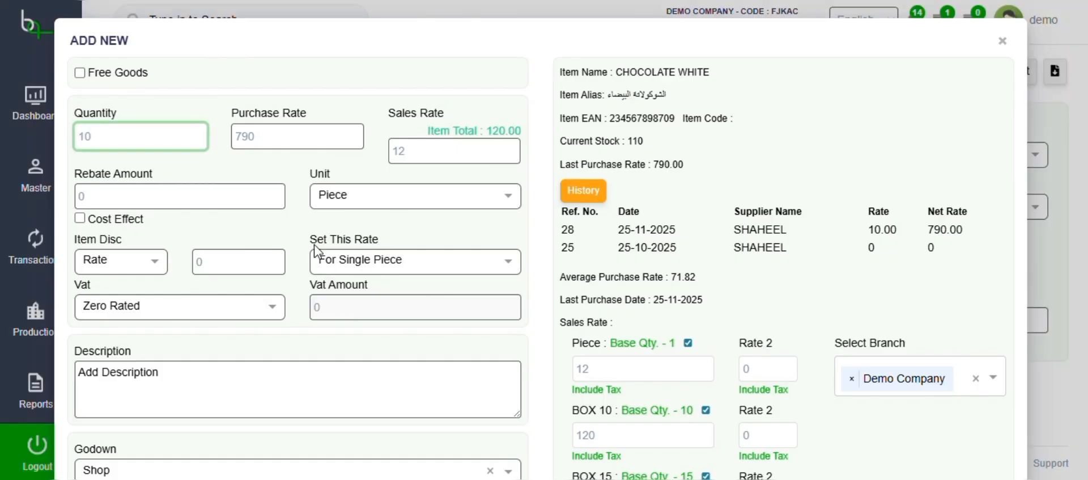
# Step: Set the item's first shipping charge to an amount of 100 in dollar with an exchange rate of 78
pyautogui.scroll(-3, 317, 250)
pyautogui.scroll(-3, 317, 250)
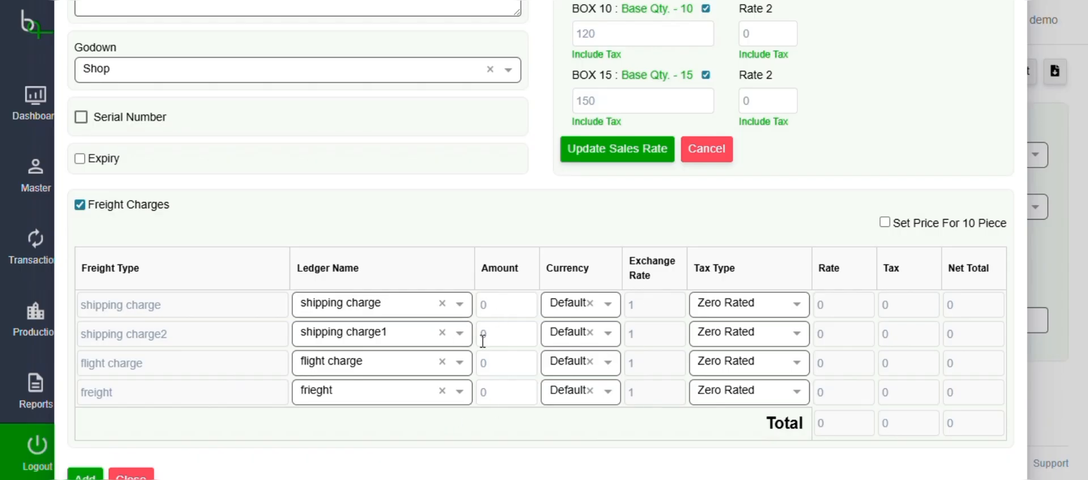
pyautogui.click(491, 298)
pyautogui.write('100')
pyautogui.click(578, 309)
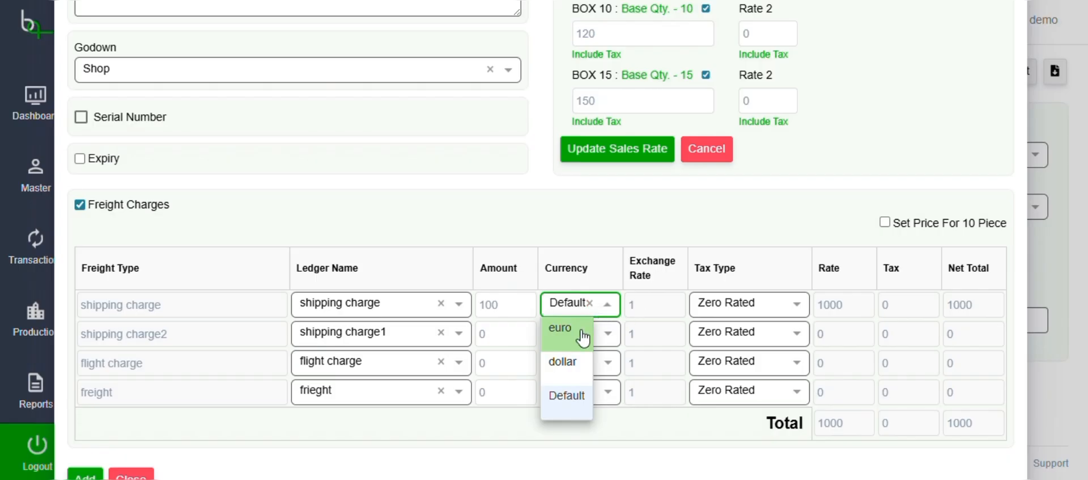
pyautogui.click(563, 363)
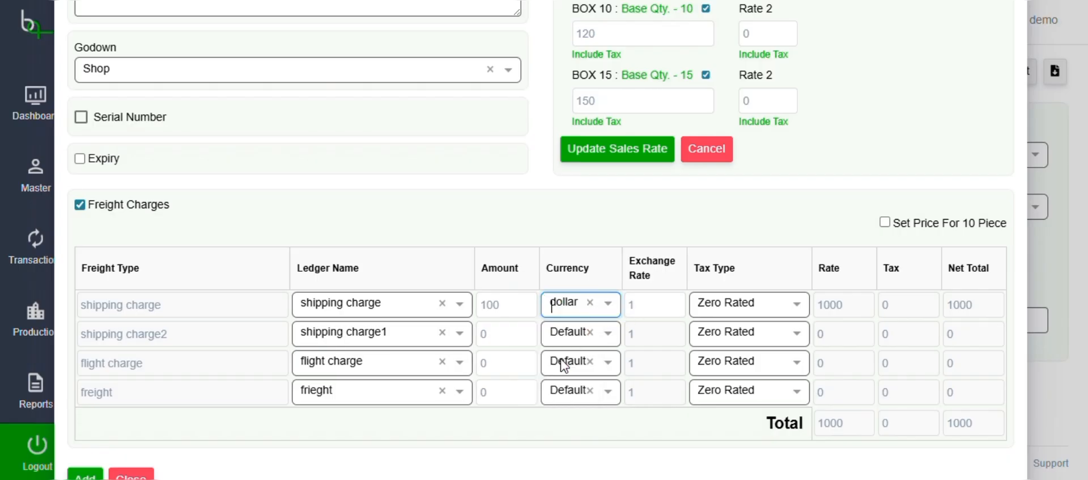
pyautogui.click(659, 304)
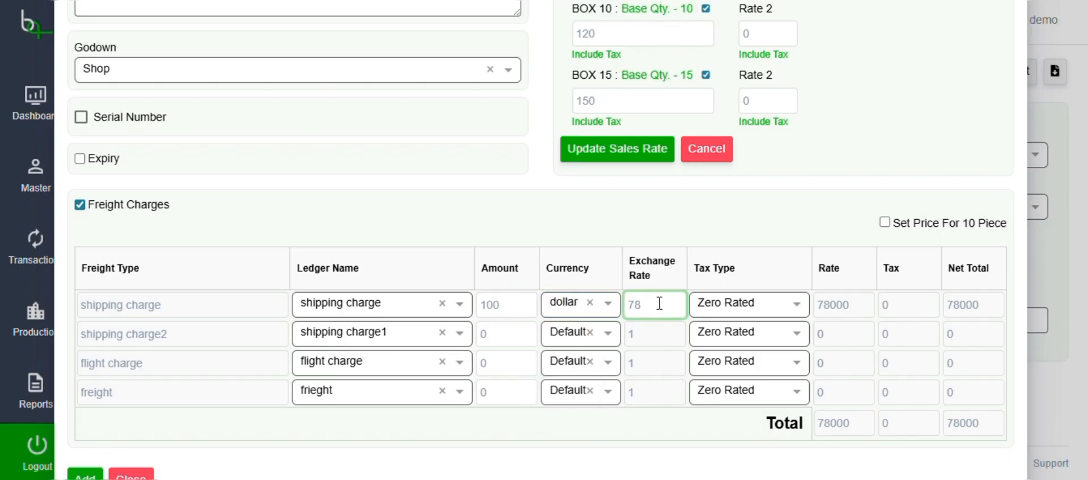
# Step: Try the tax type Standard Rated @ 15% on the shipping charge and check its rate and net total
pyautogui.doubleClick(853, 305)
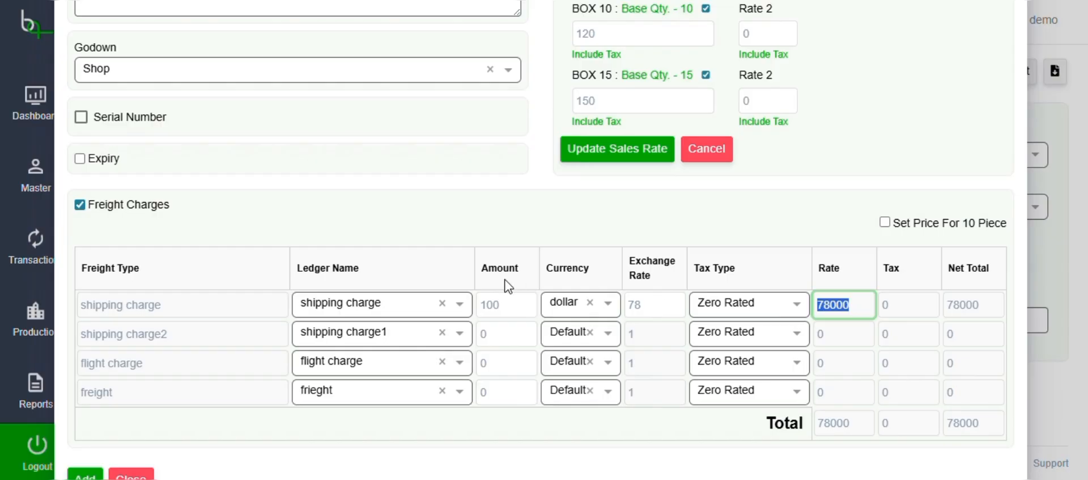
pyautogui.click(730, 304)
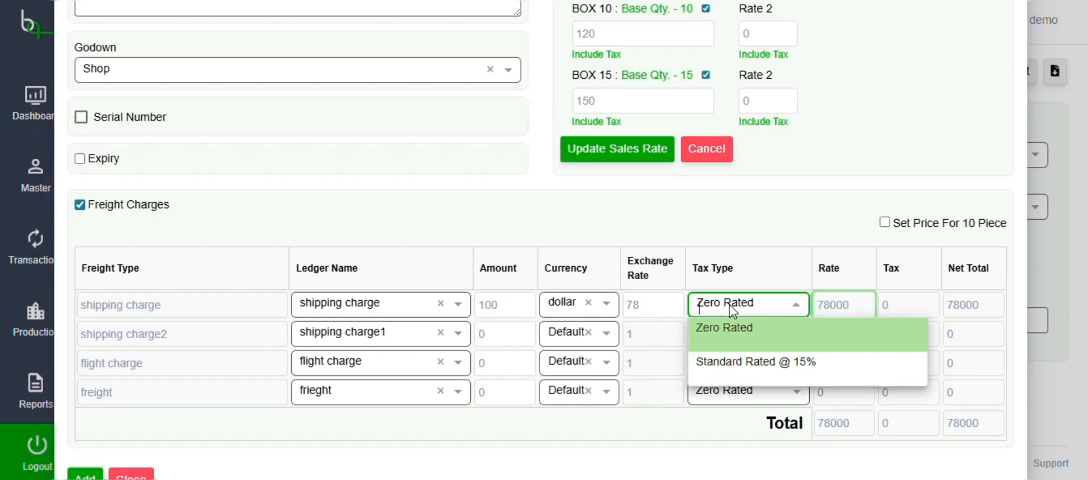
pyautogui.click(752, 374)
pyautogui.scroll(-1, 752, 377)
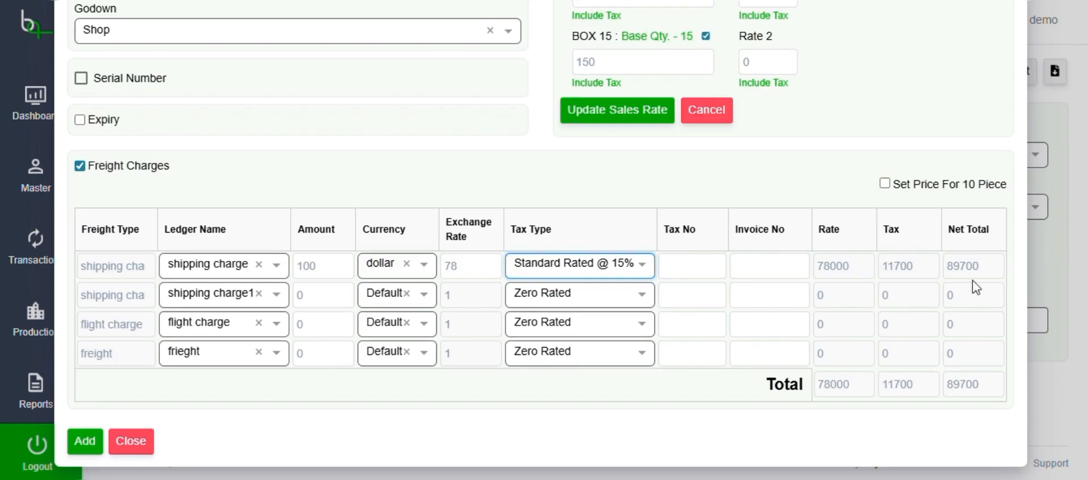
pyautogui.moveTo(989, 273); pyautogui.dragTo(958, 275)
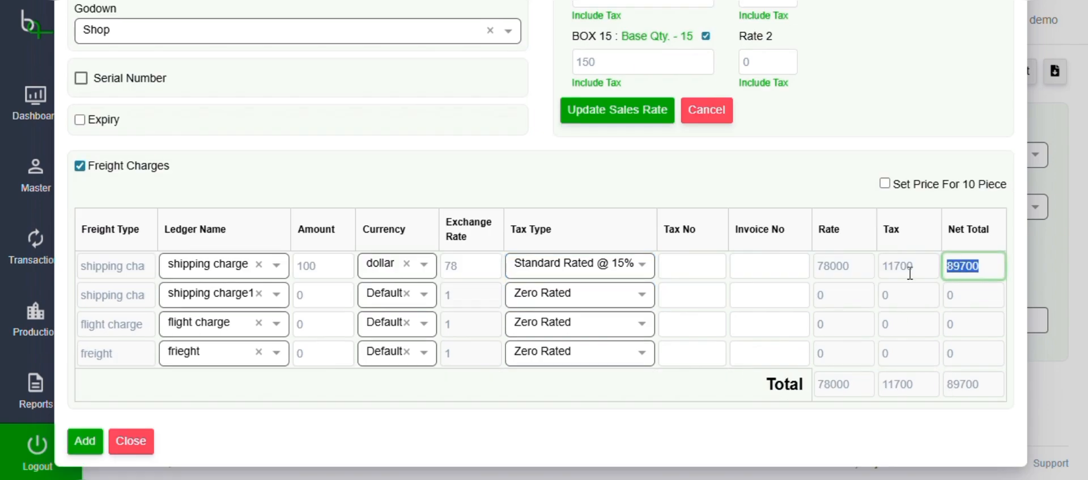
# Step: Set the shipping charge's tax type back to Zero Rated, add the item to the purchase, and review its freight amounts
pyautogui.click(85, 440)
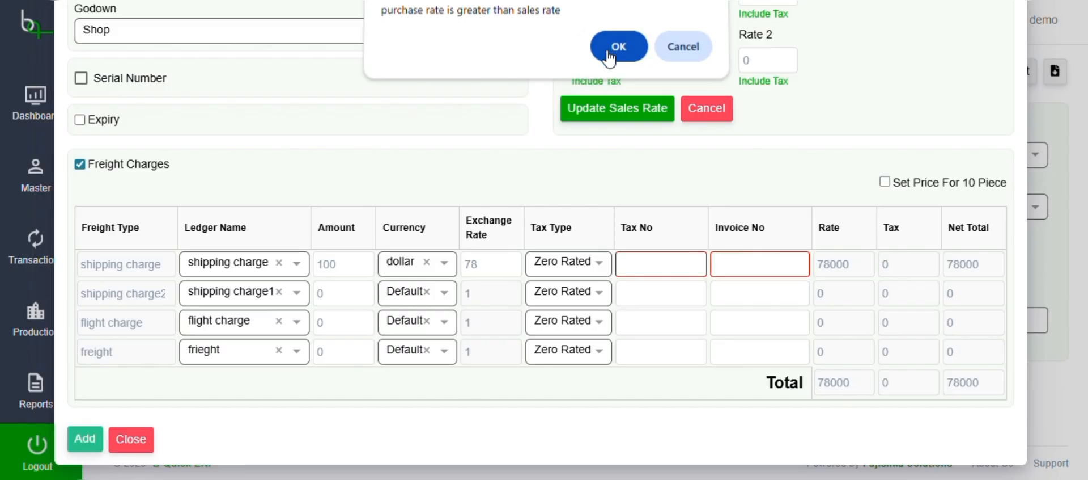
pyautogui.click(619, 51)
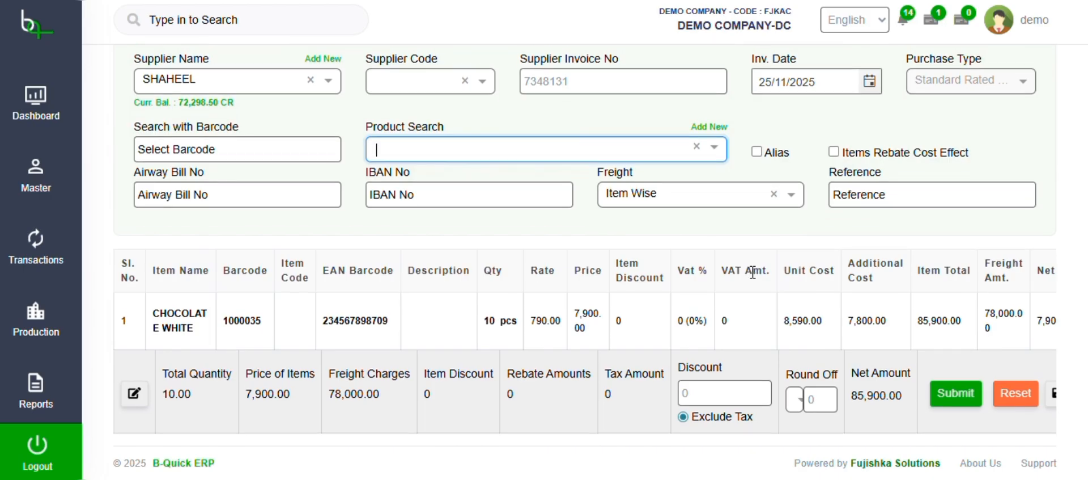
pyautogui.hscroll(2, 752, 272)
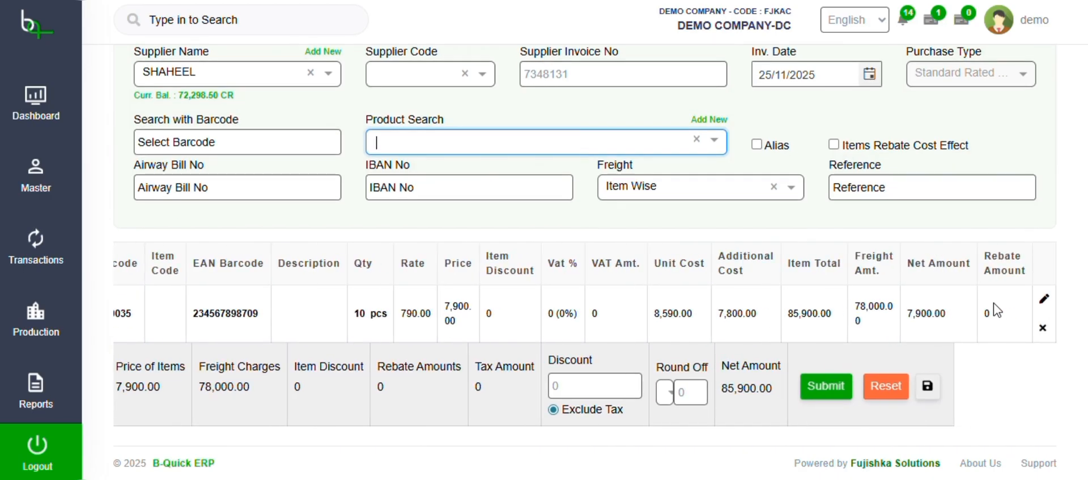
# Step: Submit the purchase and review the totals and freight split-up in its invoice preview before closing it
pyautogui.click(811, 395)
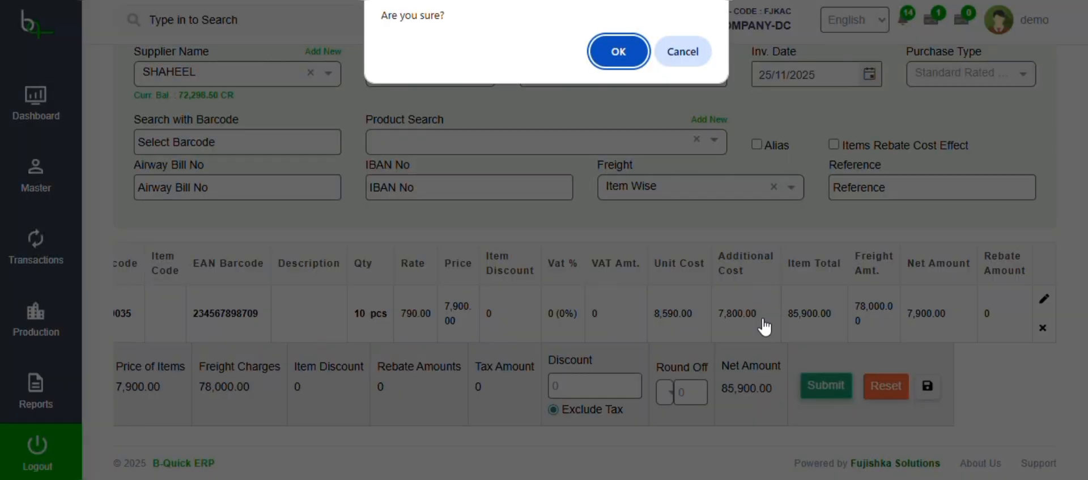
pyautogui.click(617, 51)
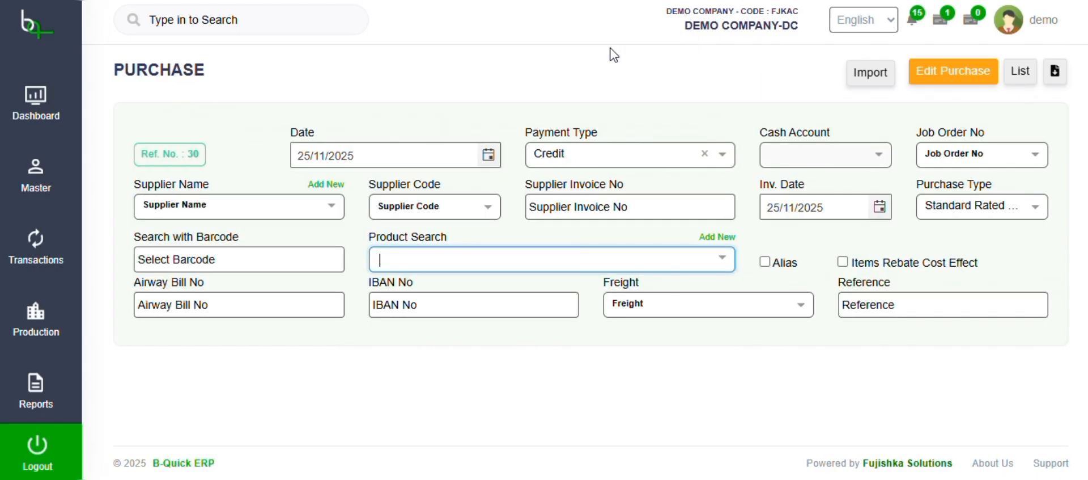
pyautogui.scroll(-4, 575, 253)
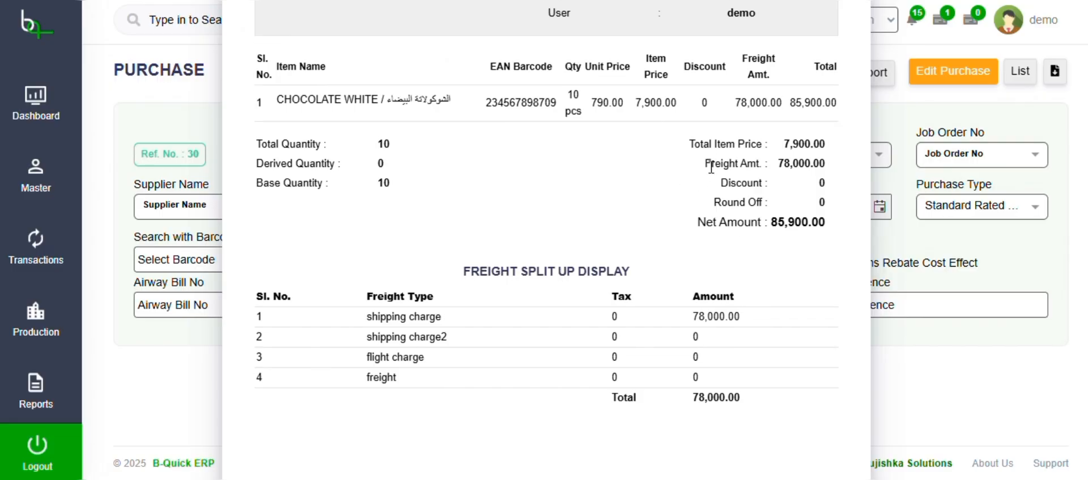
pyautogui.moveTo(704, 143); pyautogui.dragTo(780, 152)
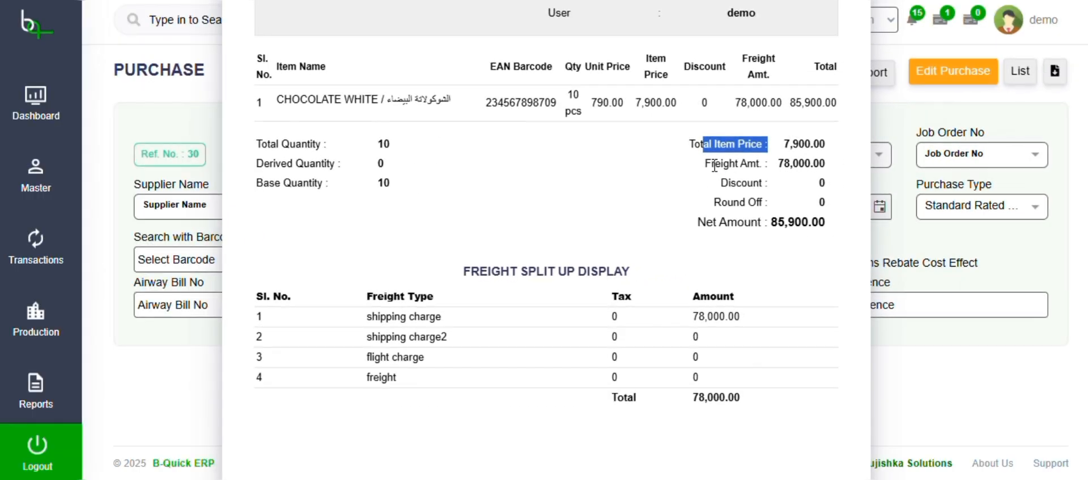
pyautogui.scroll(-2, 648, 347)
pyautogui.click(308, 230)
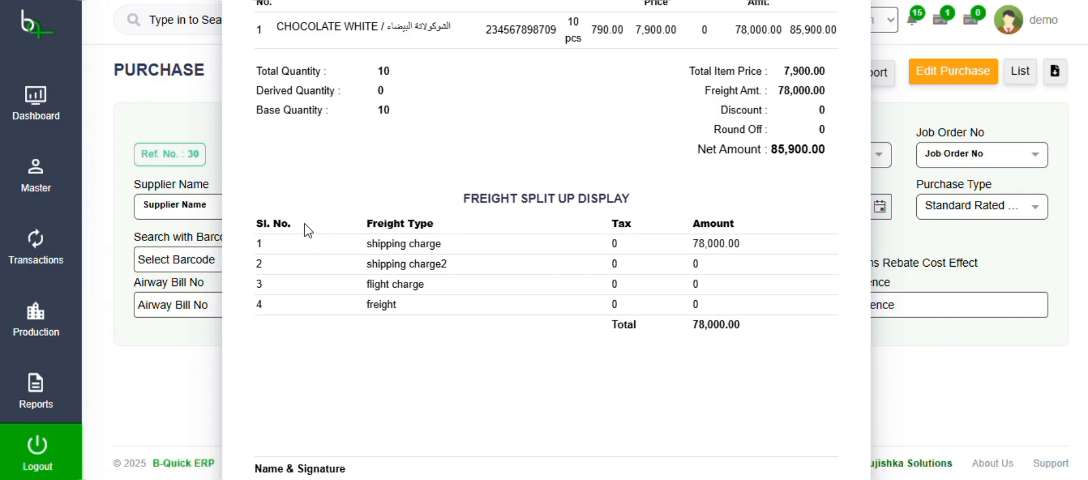
pyautogui.moveTo(308, 230); pyautogui.dragTo(694, 319)
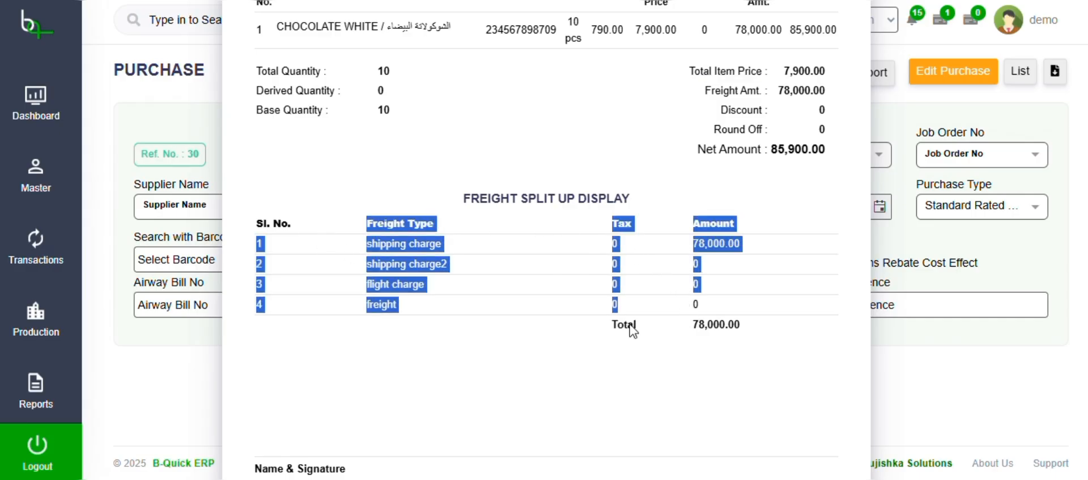
pyautogui.scroll(-3, 532, 337)
pyautogui.scroll(8, 532, 338)
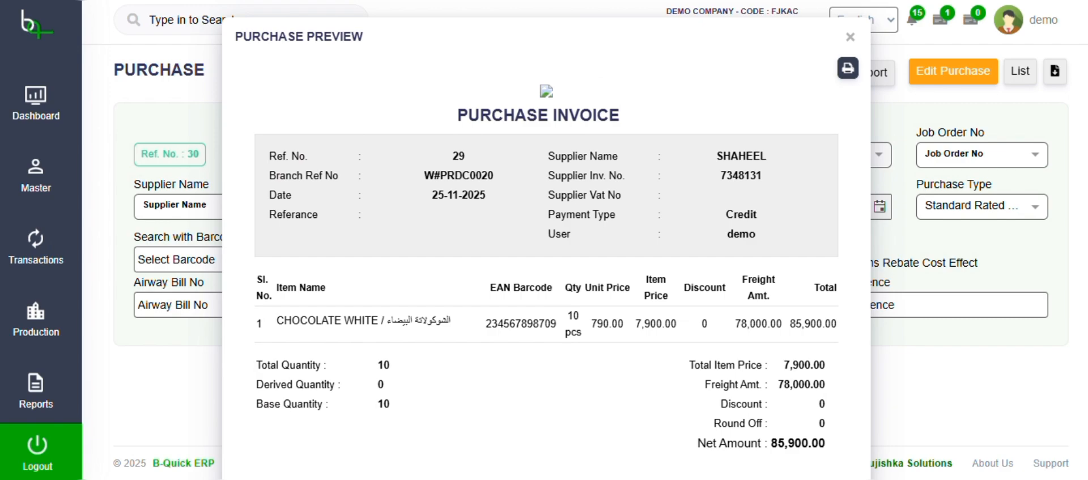
pyautogui.click(850, 37)
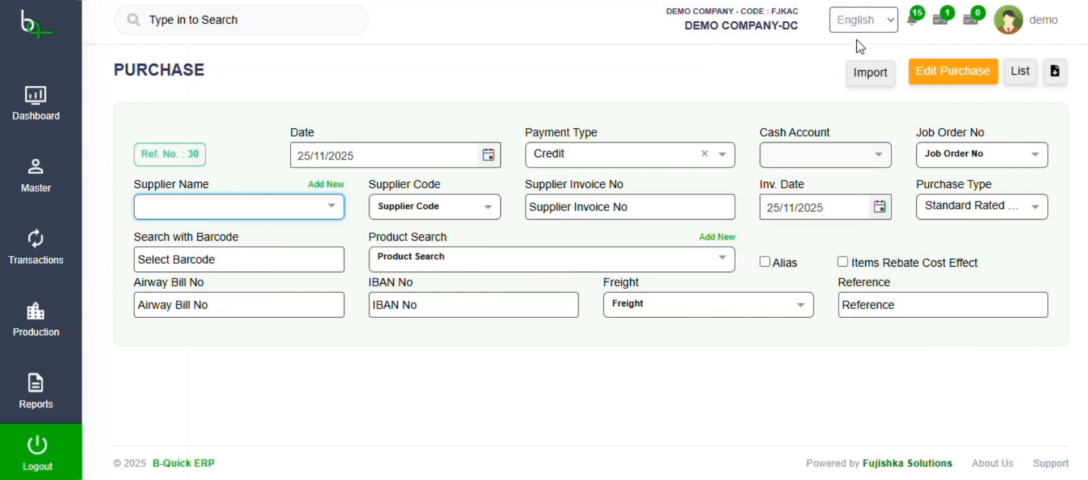
pyautogui.click(645, 306)
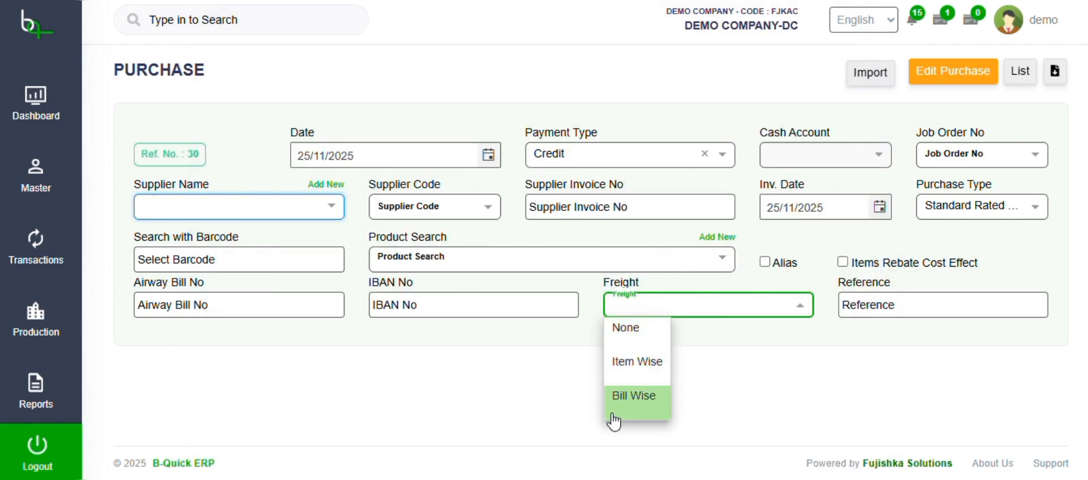
pyautogui.click(533, 415)
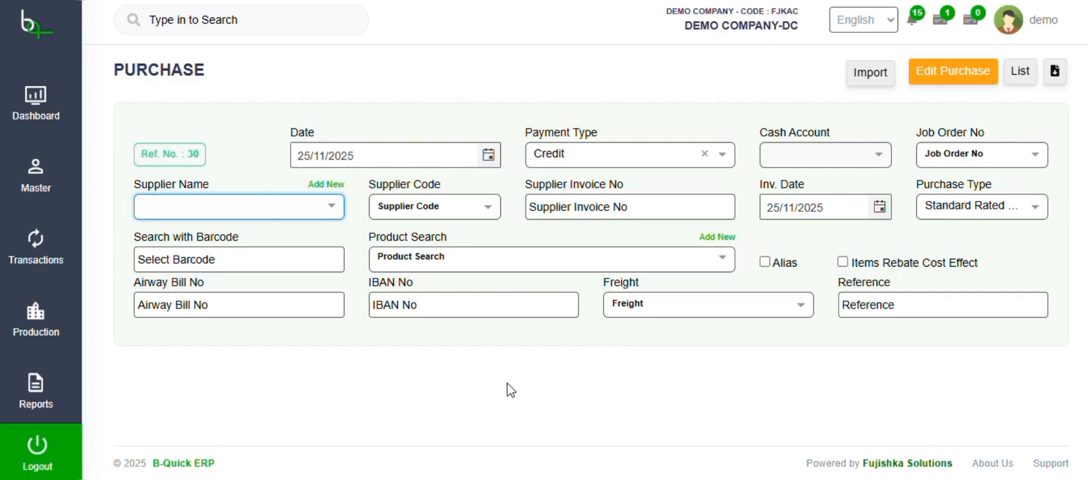
pyautogui.click(415, 263)
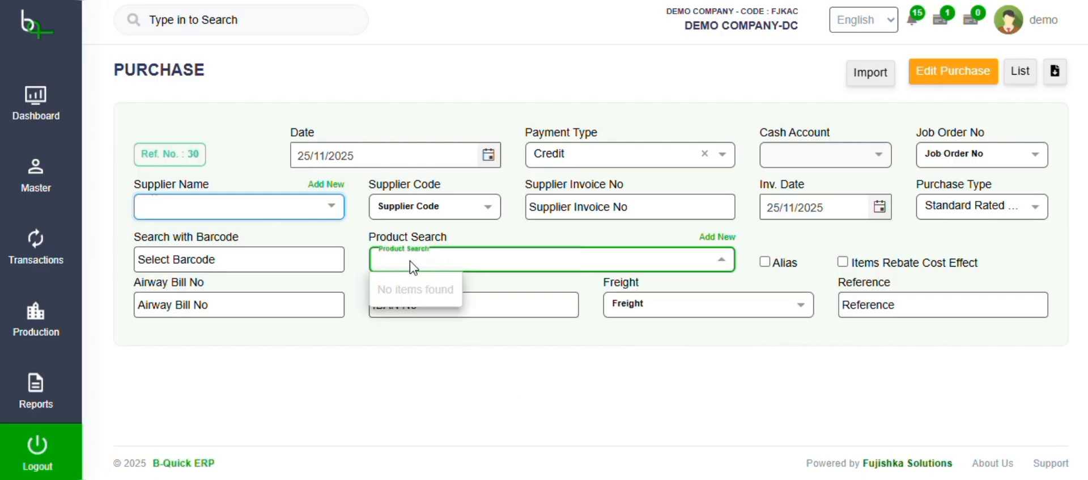
# Step: Select the supplier for the new purchase and enter the supplier invoice number
pyautogui.click(262, 215)
pyautogui.click(215, 230)
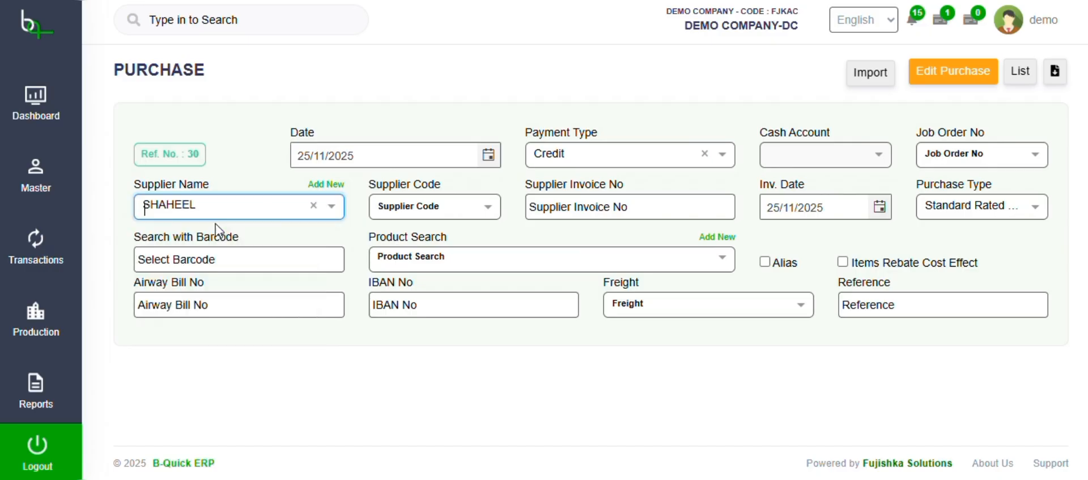
pyautogui.click(577, 202)
pyautogui.write('21378127')
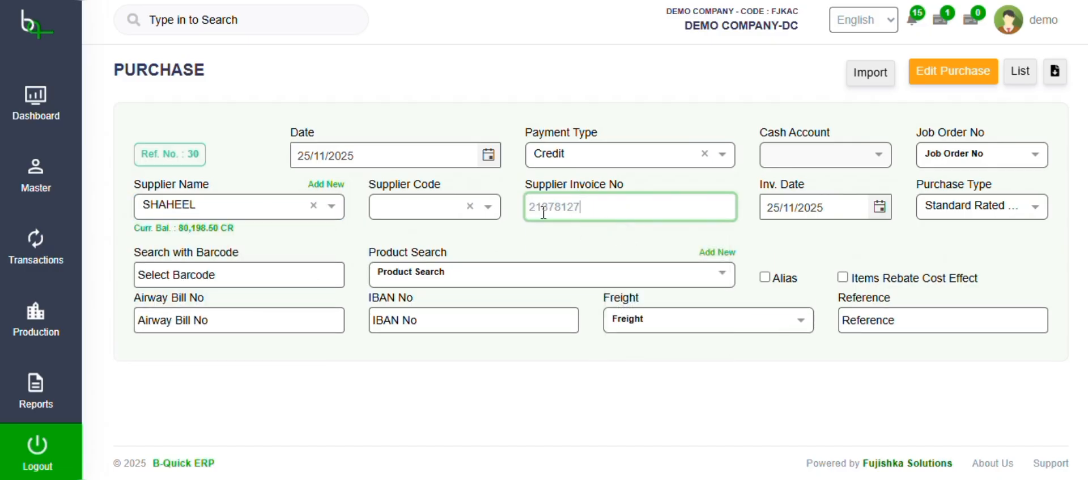
# Step: Set the new purchase's freight to Bill Wise
pyautogui.click(400, 272)
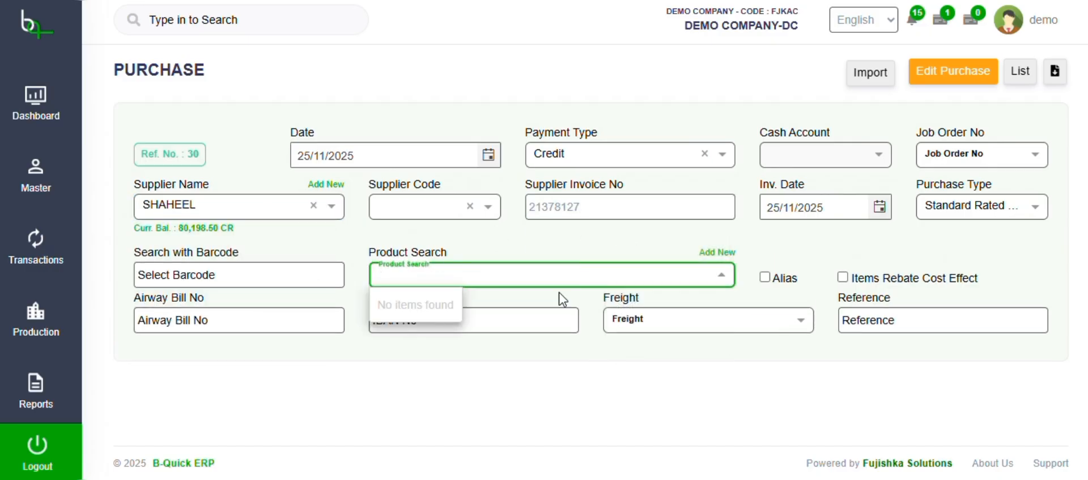
pyautogui.click(661, 320)
pyautogui.click(637, 410)
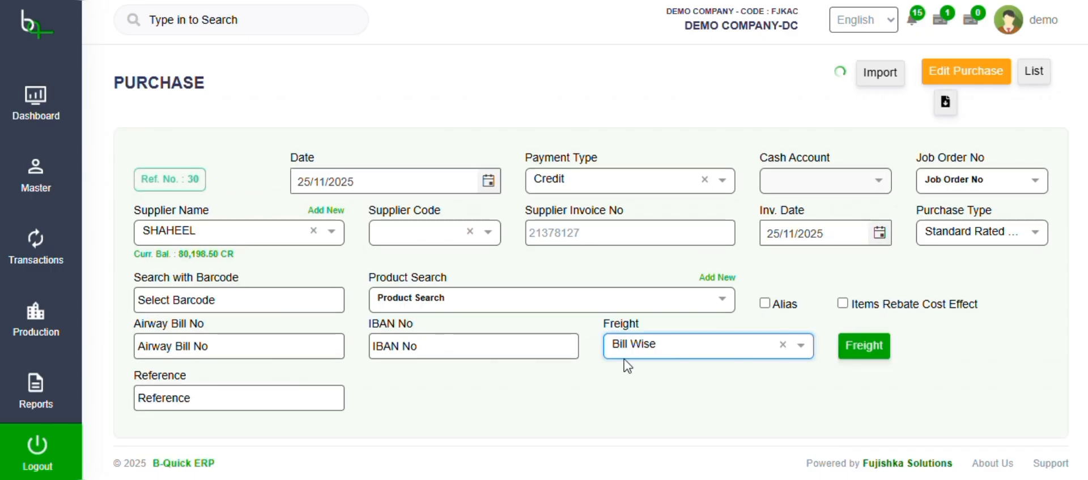
# Step: Add the product water to the purchase with a quantity of 10, accepting its purchase rate above the sales rate
pyautogui.click(400, 306)
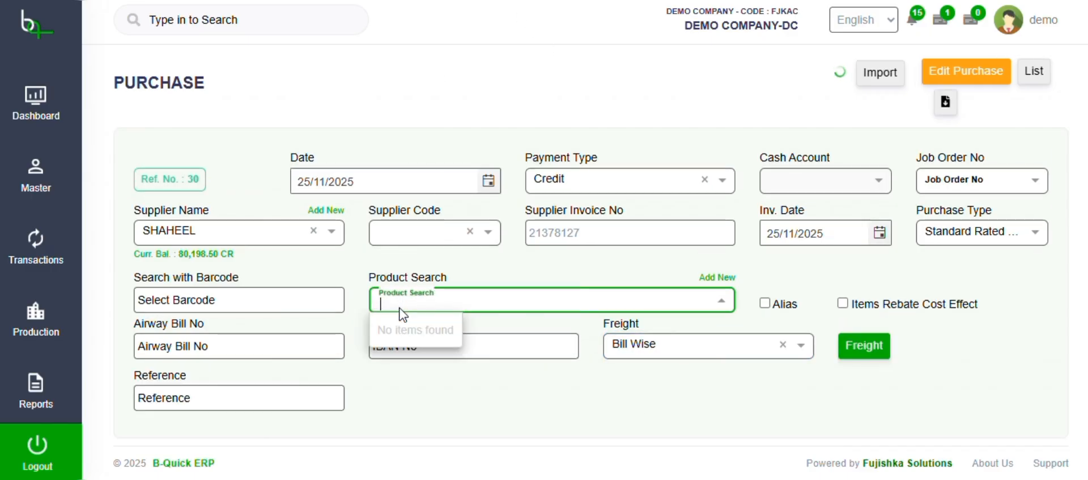
pyautogui.write('wat')
pyautogui.click(407, 339)
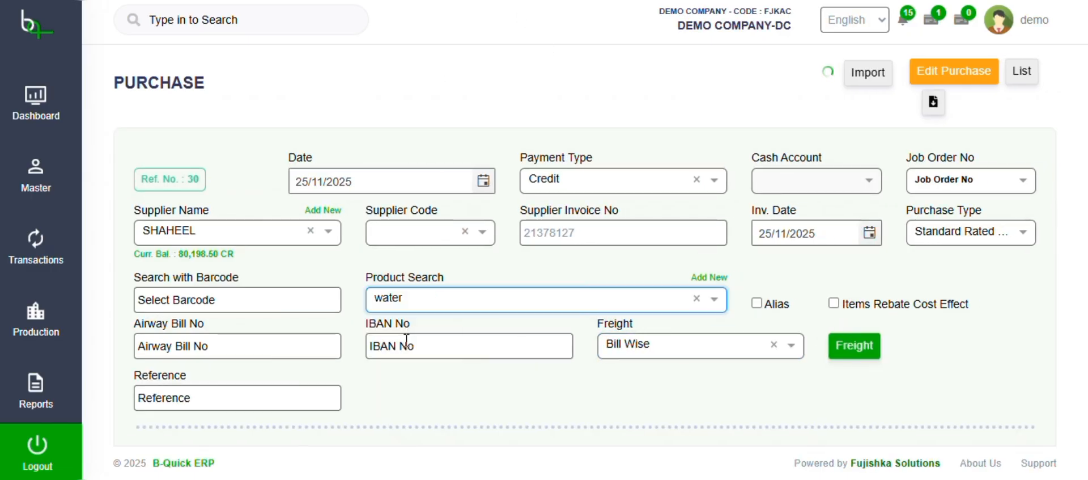
pyautogui.write('10')
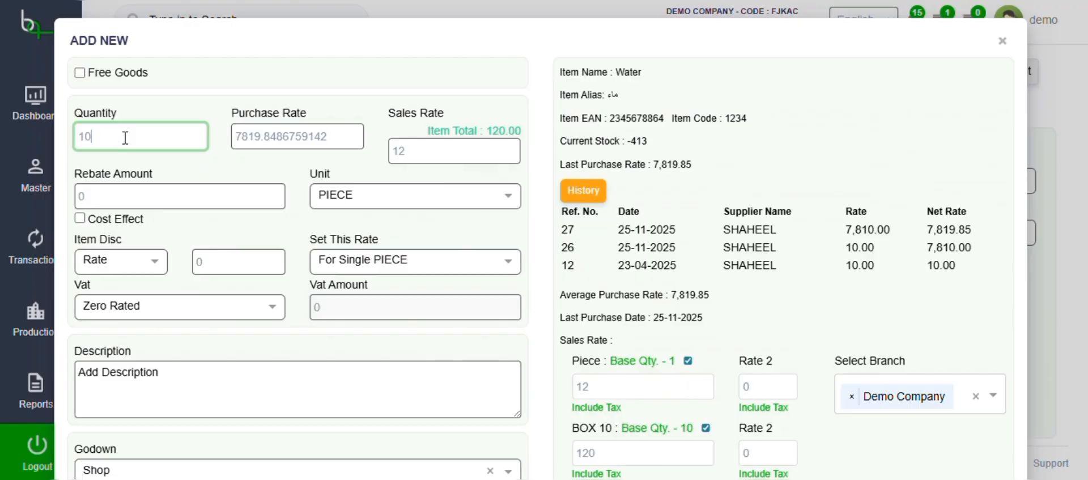
pyautogui.scroll(-3, 130, 170)
pyautogui.click(81, 441)
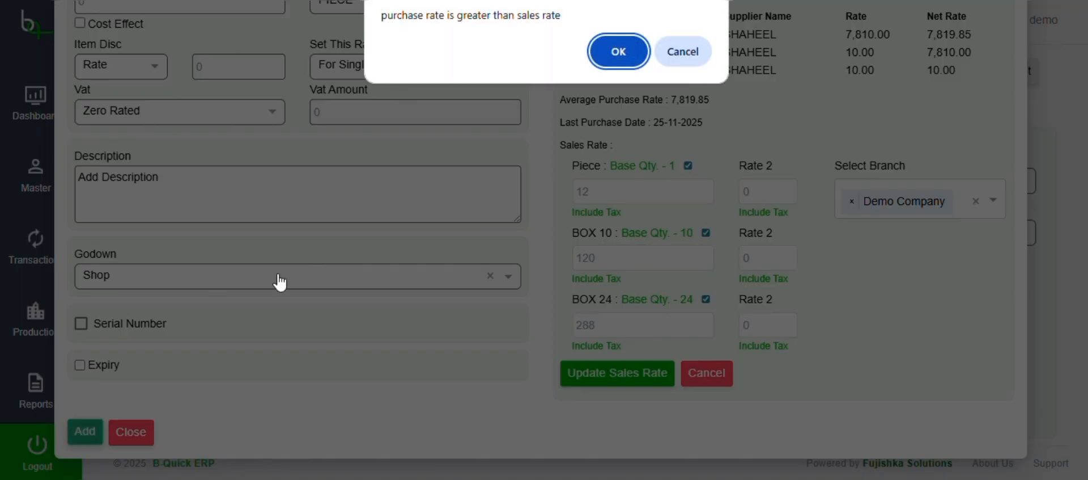
pyautogui.click(621, 49)
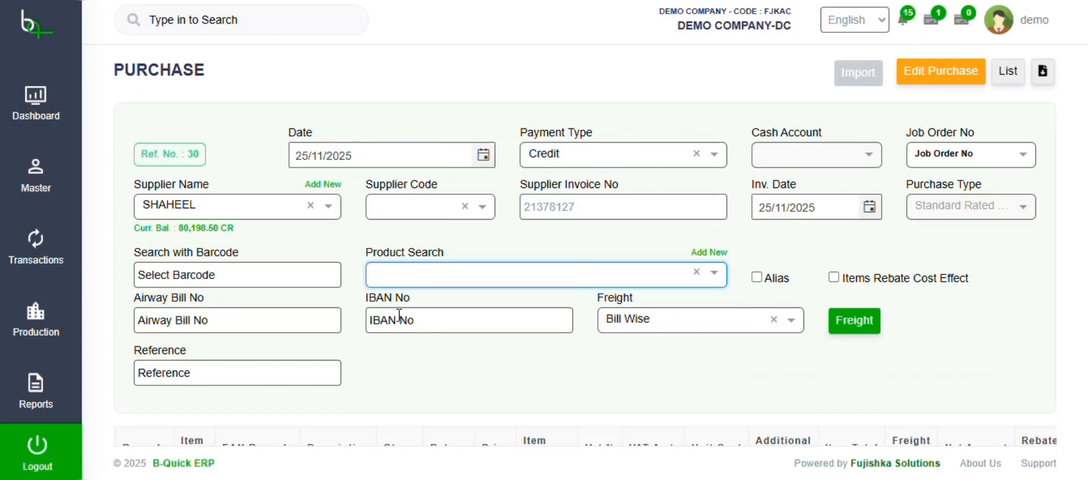
# Step: Add the product COFFEE POWDER to the purchase with a quantity of 10
pyautogui.write('cof')
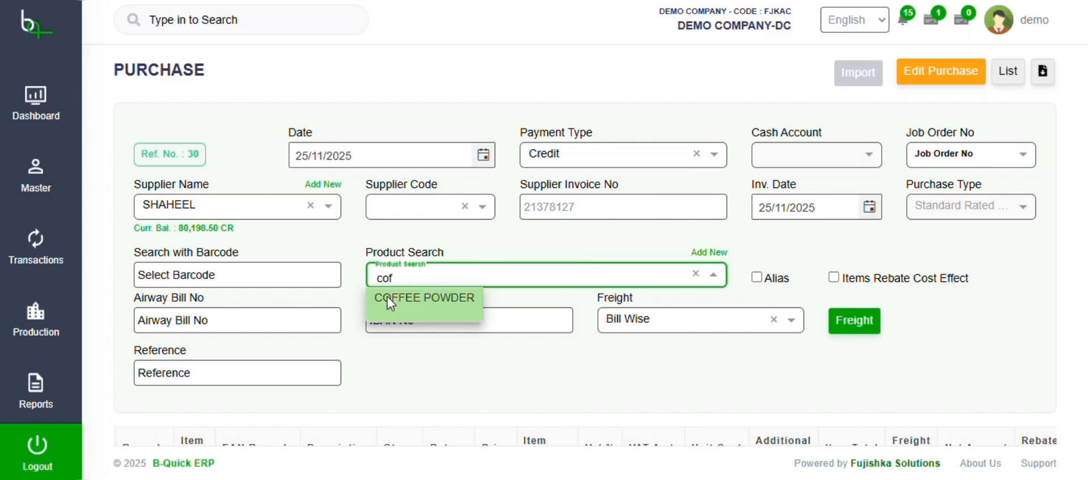
pyautogui.click(387, 300)
pyautogui.write('10')
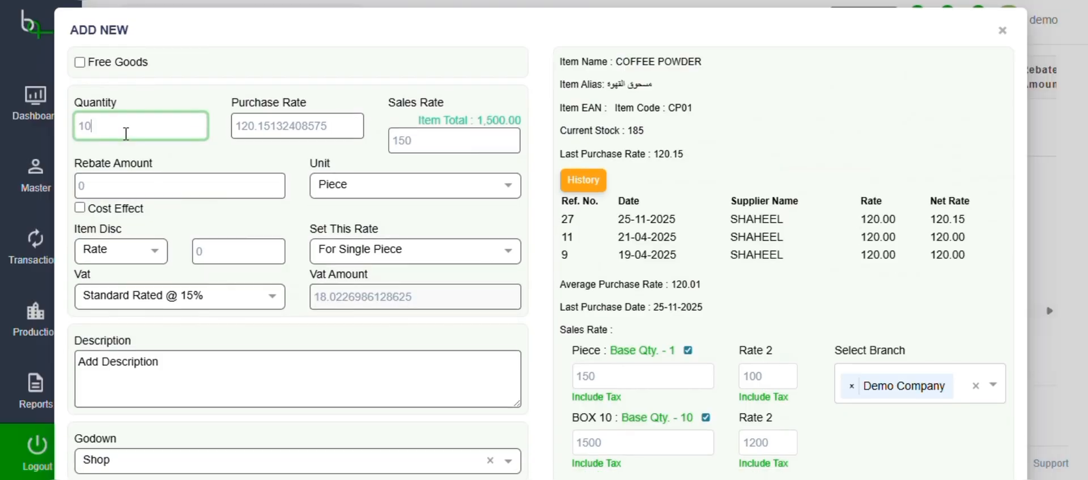
pyautogui.scroll(-5, 110, 199)
pyautogui.click(72, 437)
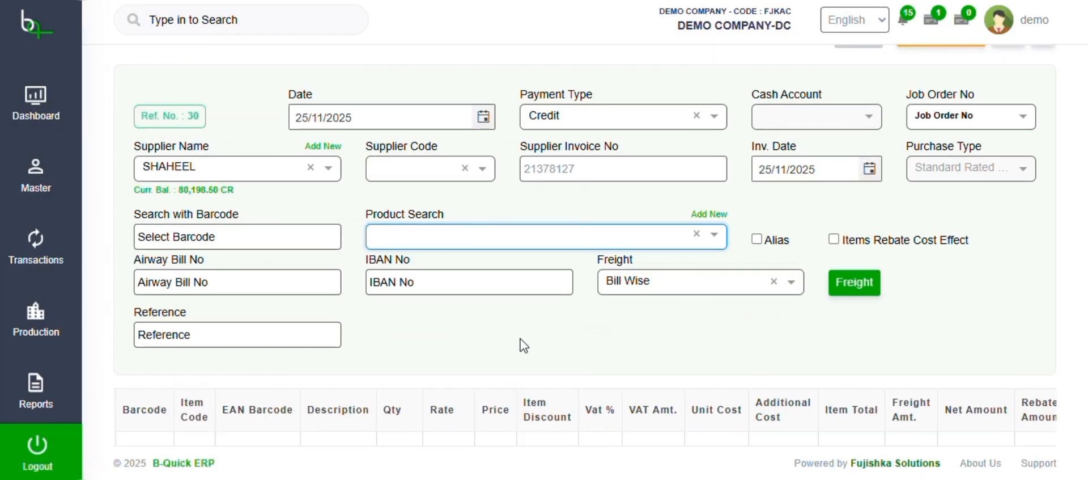
# Step: Apply a bill-wise freight amount of 100 to the first shipping charge in the default currency
pyautogui.scroll(-4, 522, 345)
pyautogui.scroll(1, 759, 251)
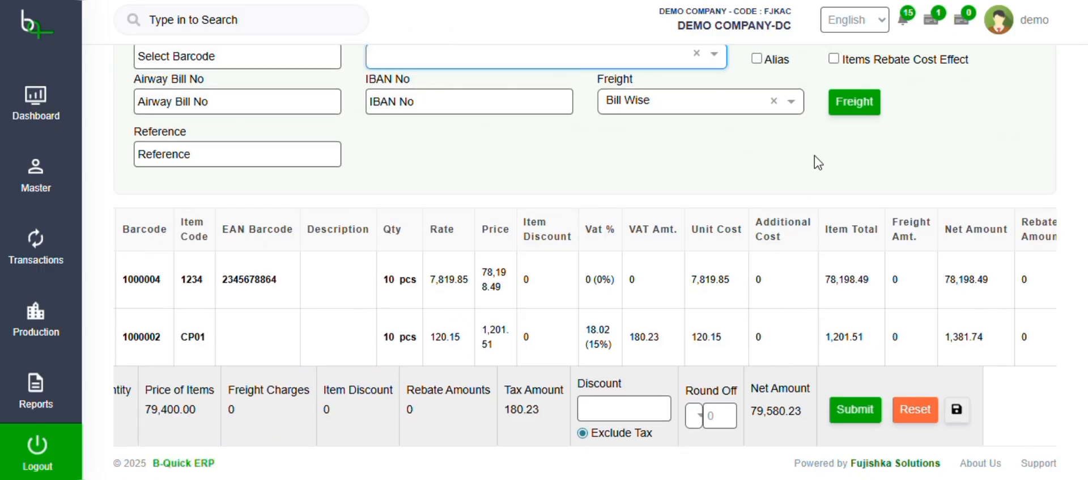
pyautogui.click(855, 116)
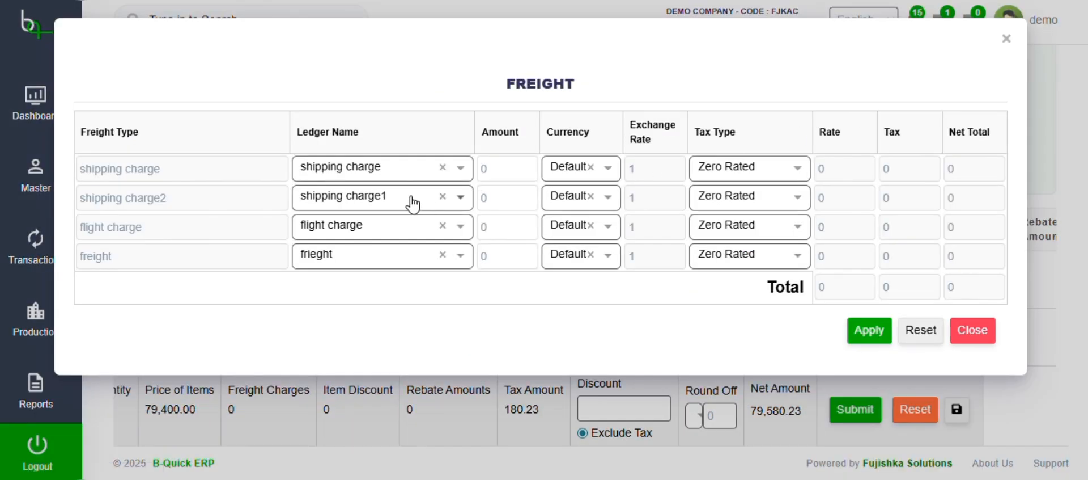
pyautogui.click(496, 175)
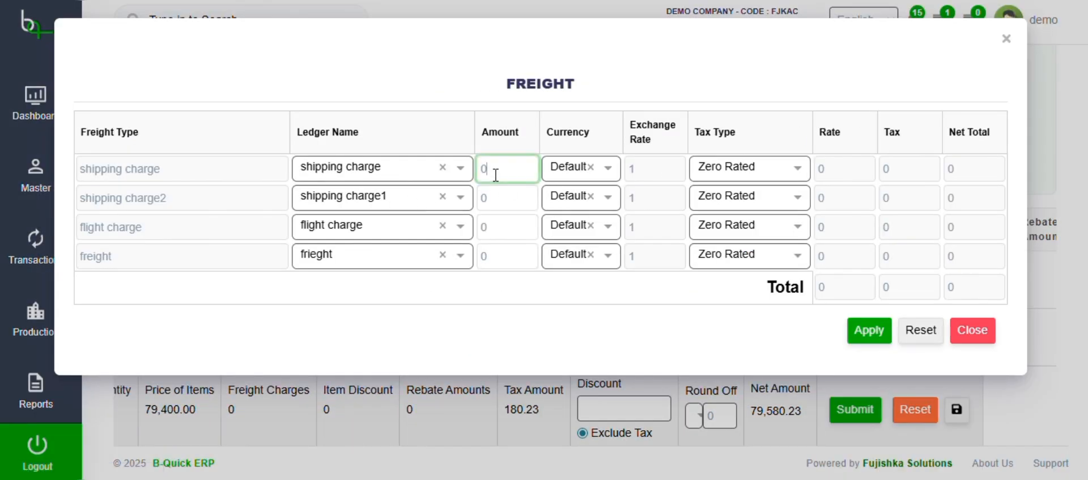
pyautogui.write('100')
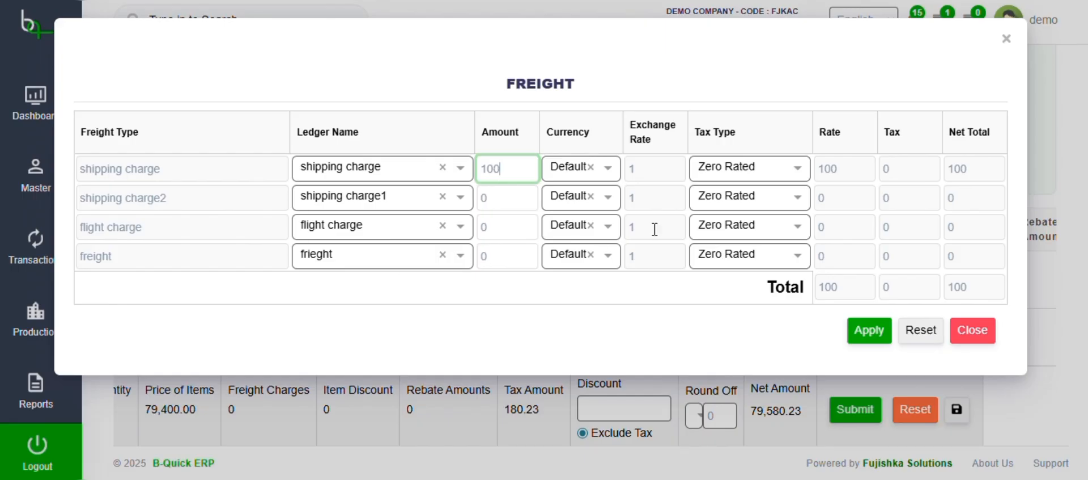
pyautogui.click(862, 323)
# Step: Submit the bill-wise purchase and review the freight amount and freight split-up in its invoice preview
pyautogui.scroll(-3, 839, 324)
pyautogui.click(848, 326)
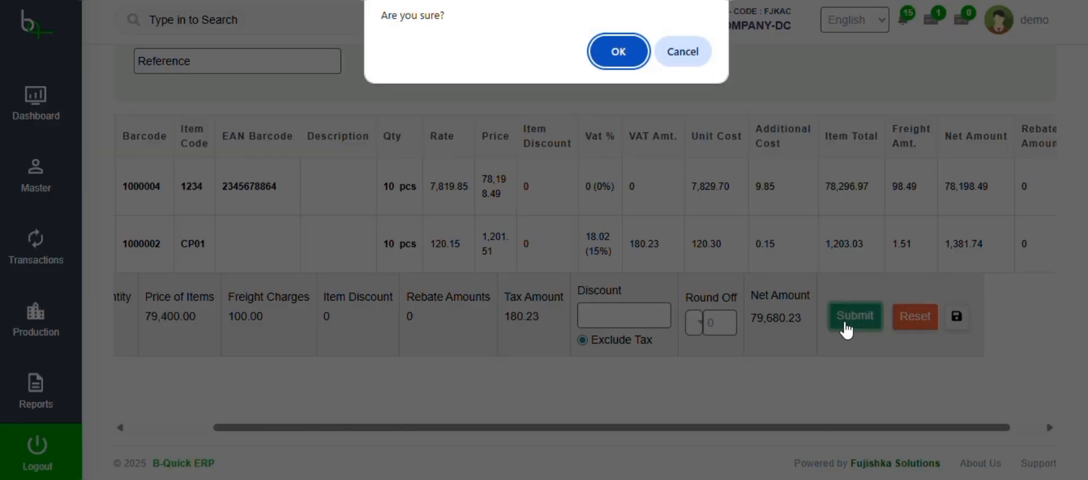
pyautogui.click(618, 52)
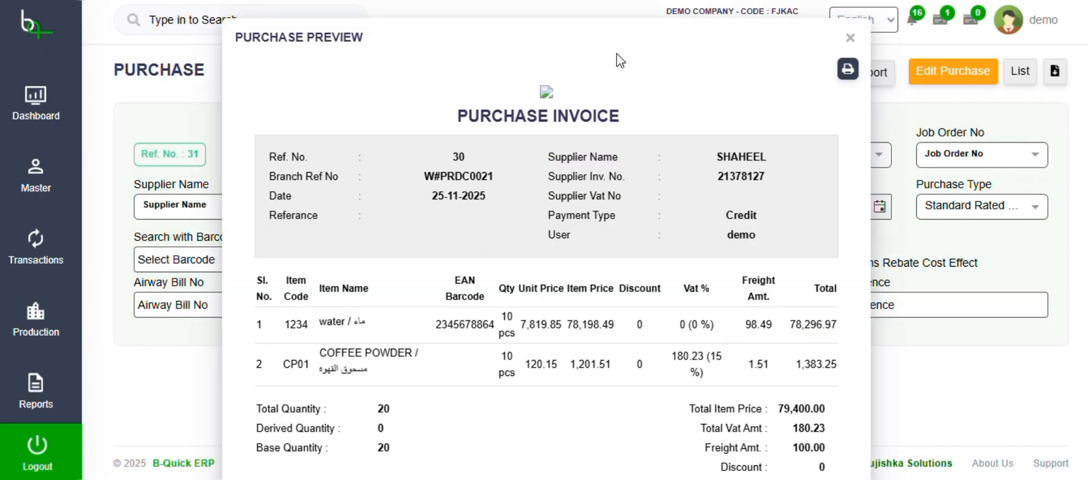
pyautogui.scroll(-3, 629, 255)
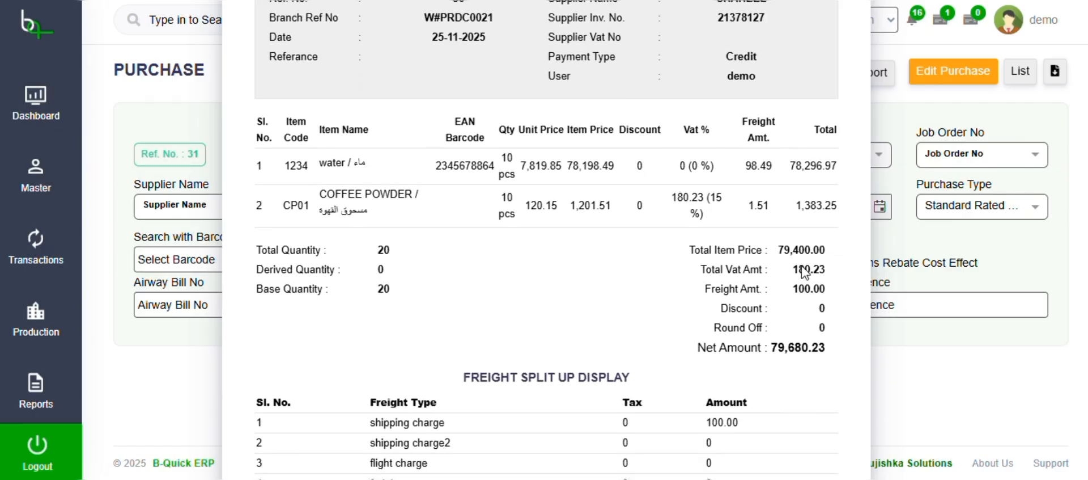
pyautogui.moveTo(716, 286); pyautogui.dragTo(822, 301)
pyautogui.scroll(-4, 822, 301)
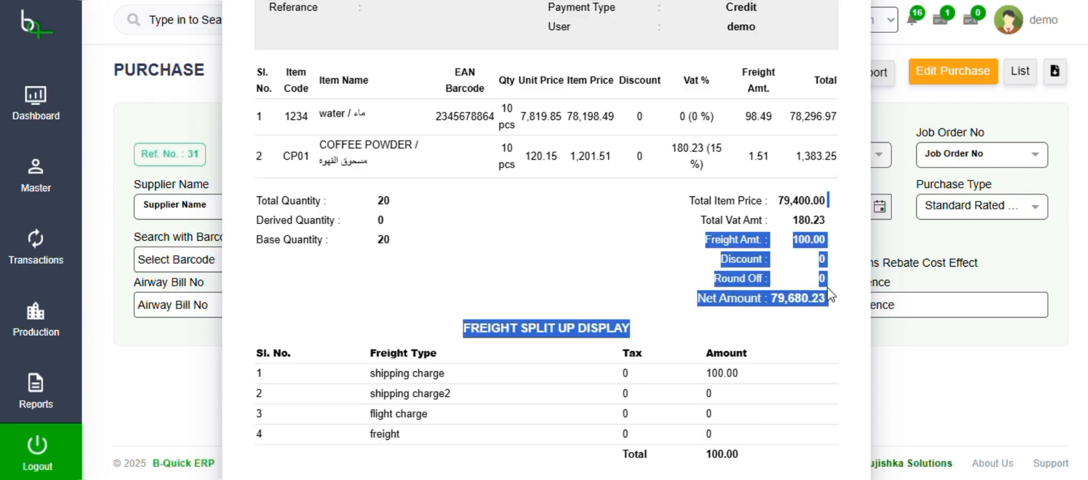